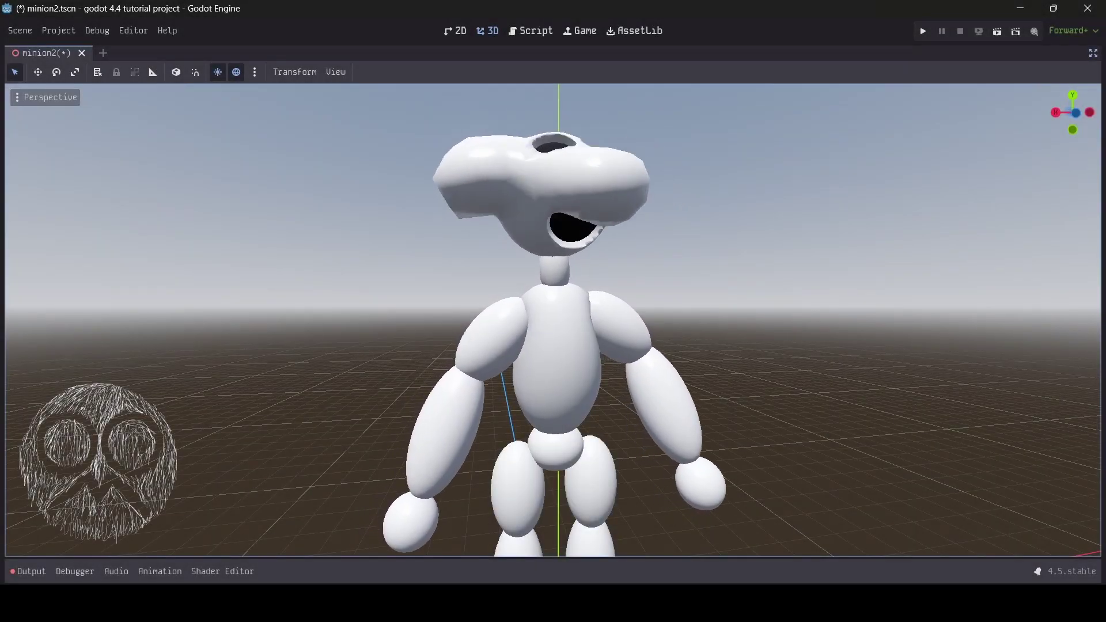
- Examine the rigged minion model and its armature in Blender from several sides and show the file commands
right_click_drag(553, 321, 501, 325)
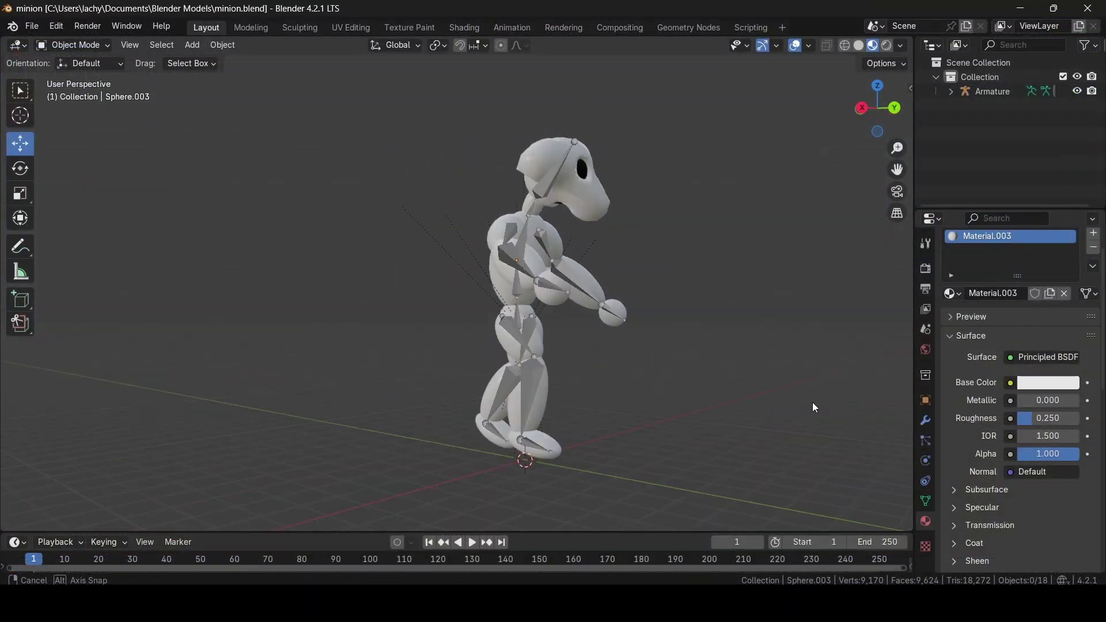
middle_click_drag(813, 402, 486, 355)
left_click(445, 277)
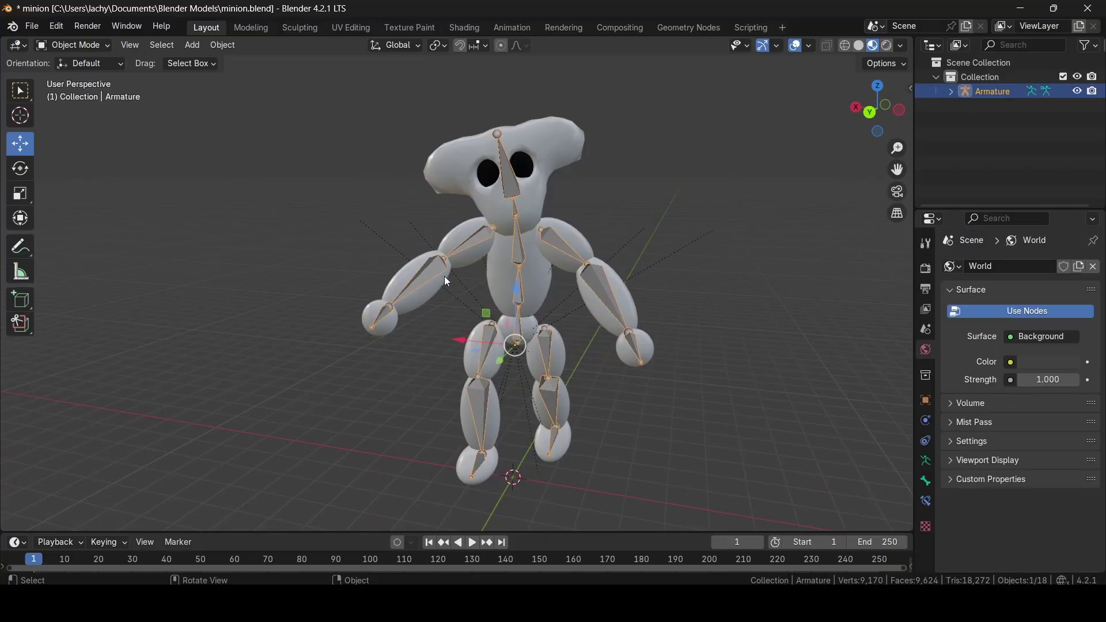
middle_click_drag(719, 451, 650, 388)
left_click(223, 360)
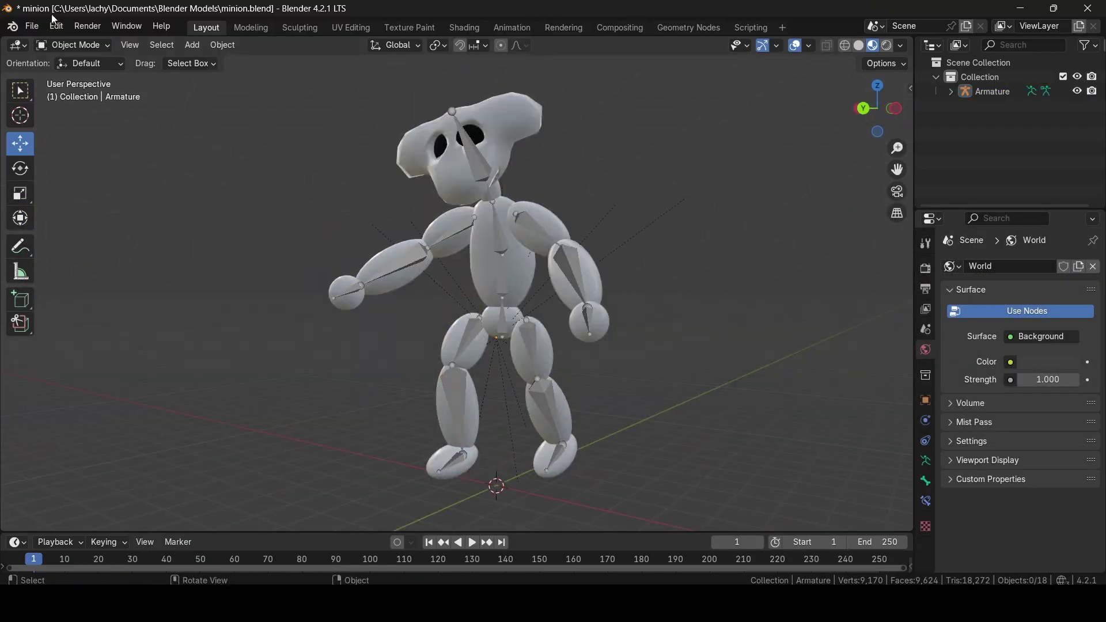
left_click(32, 27)
mouse_move(89, 244)
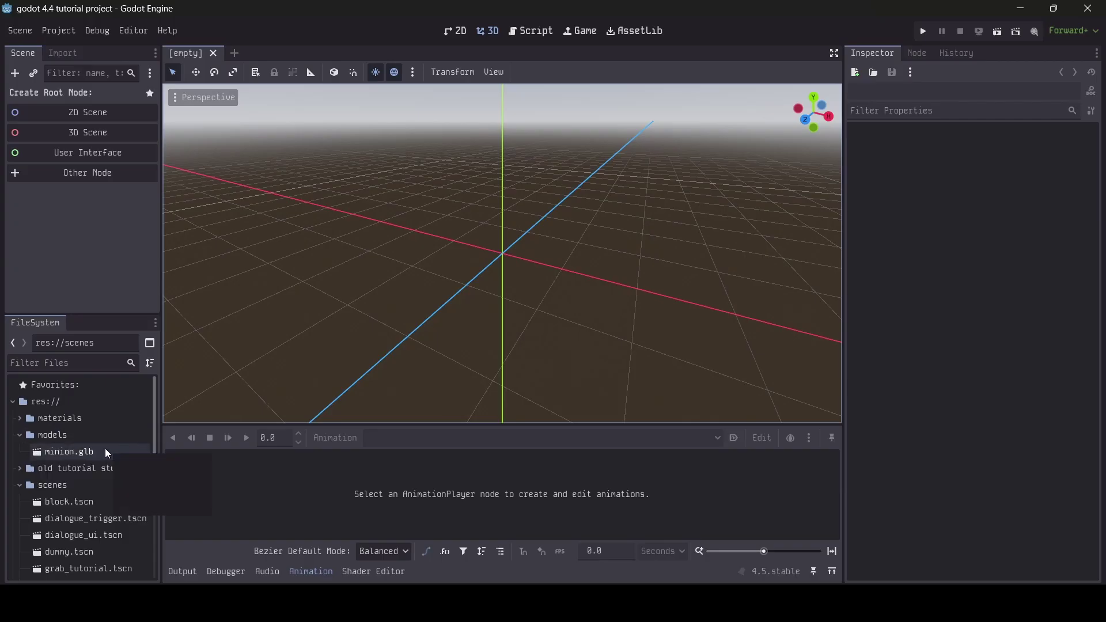
- Switch to Godot and create a new inherited scene from minion.glb in the models folder
left_click(73, 452)
right_click(73, 452)
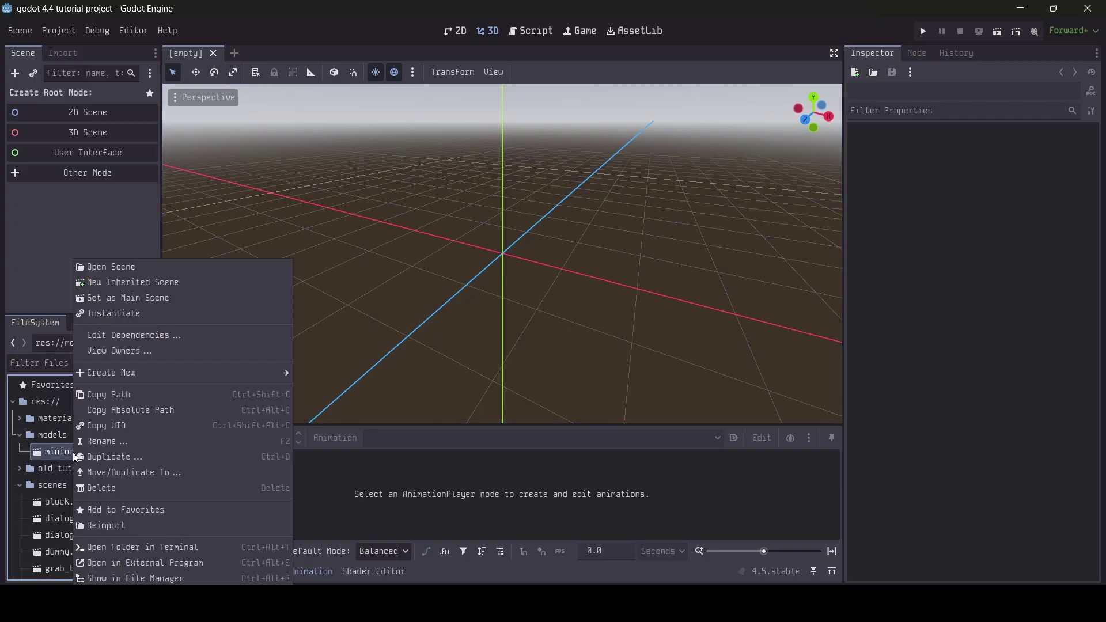
left_click(180, 283)
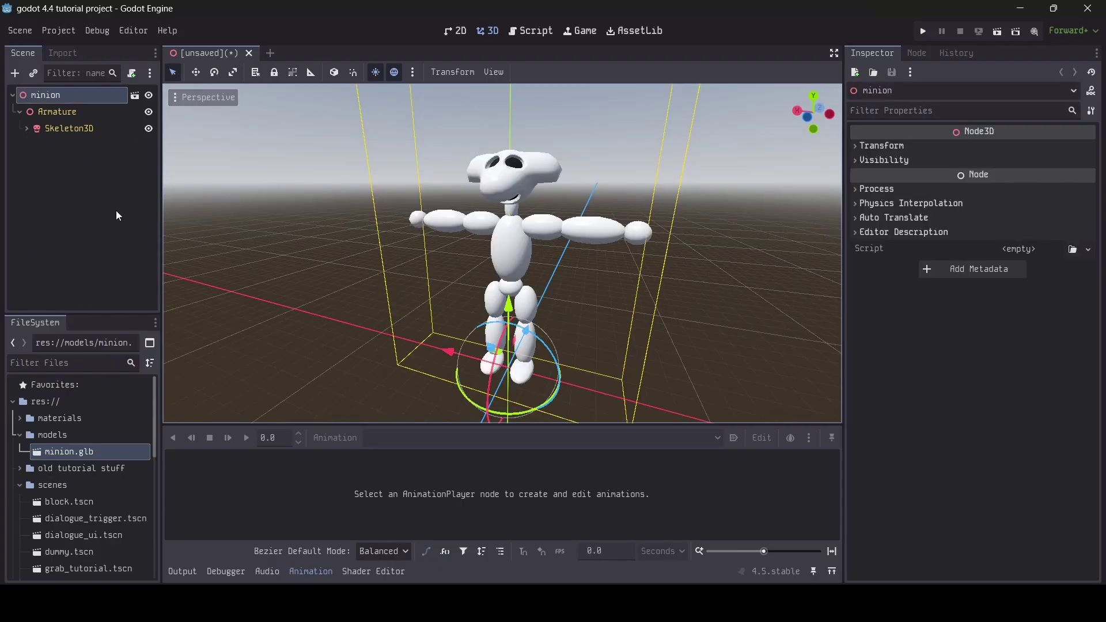
- Add an AnimationPlayer node under the minion root node
left_click(15, 73)
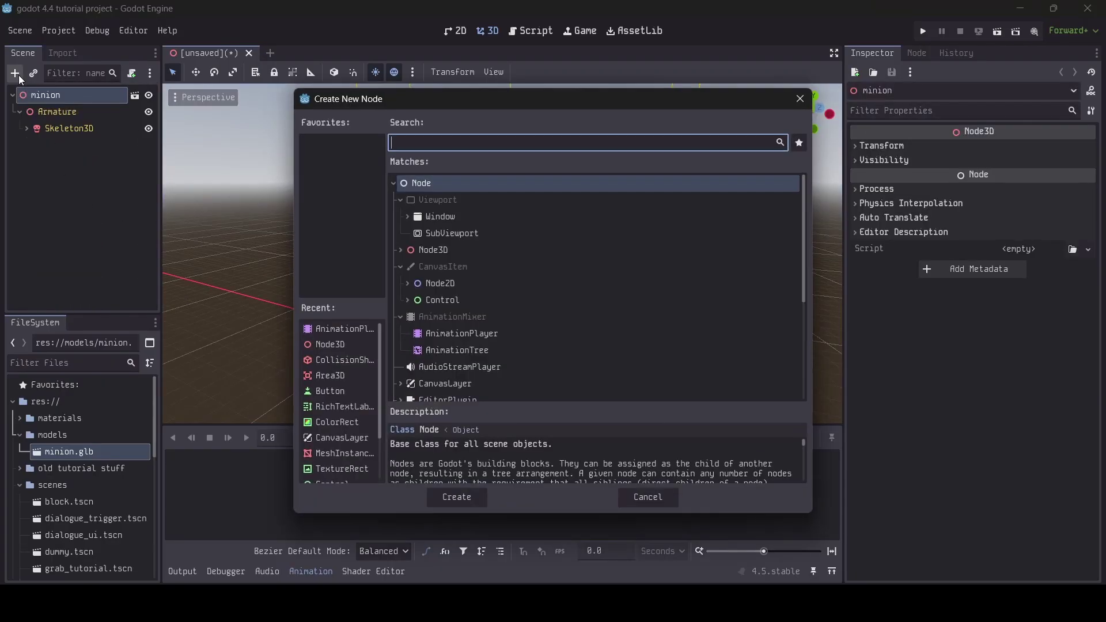
type("anima")
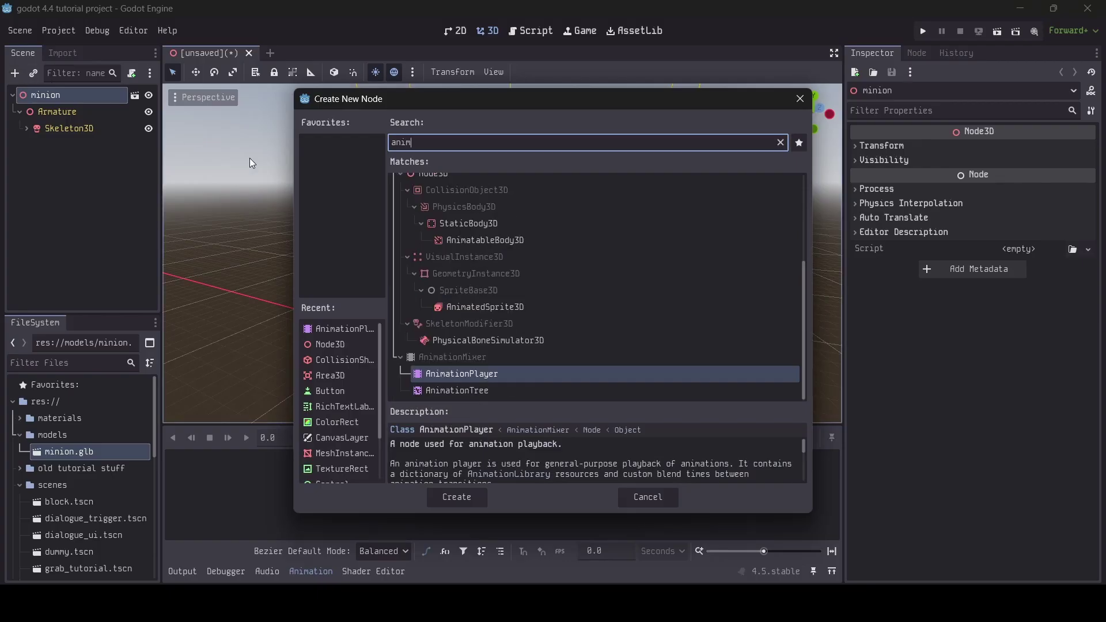
key("Return")
- Create a new animation named idle in the AnimationPlayer
left_click(341, 436)
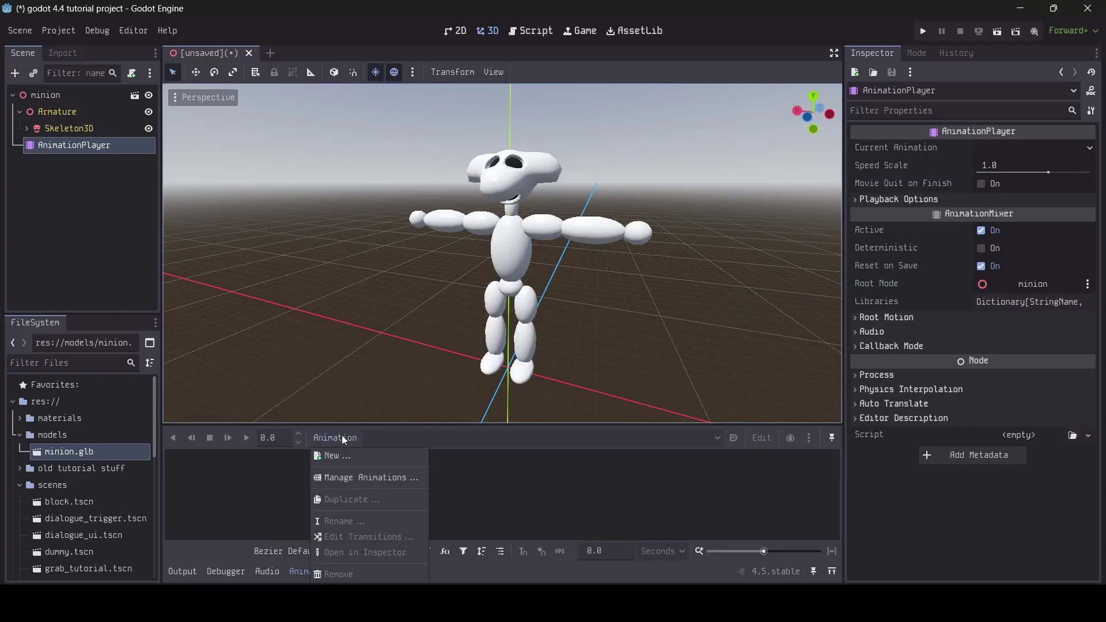
left_click(340, 455)
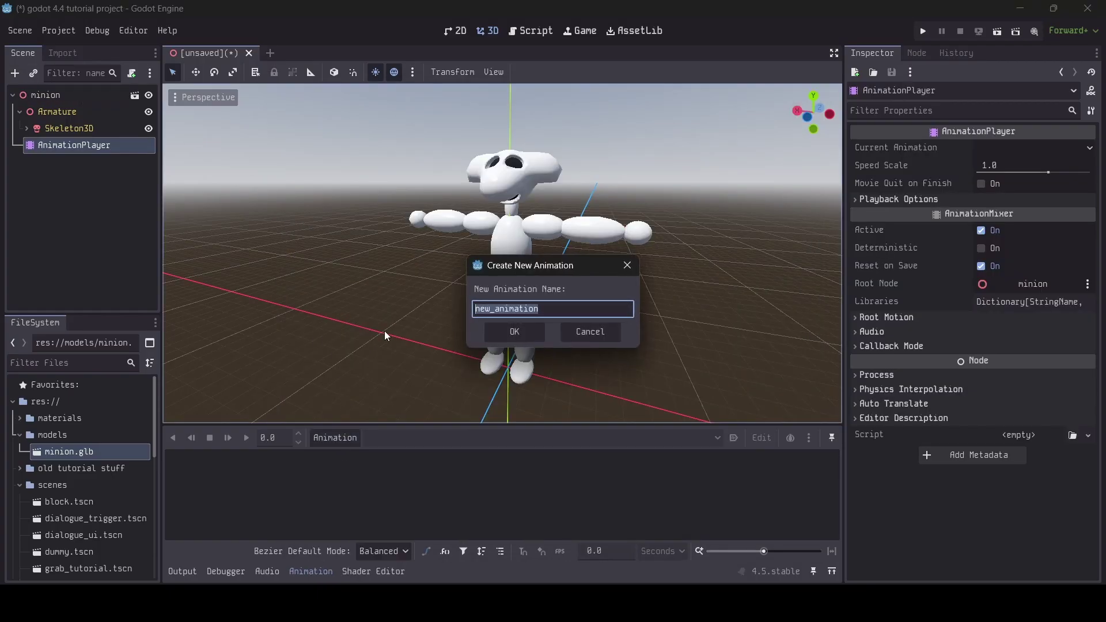
type("idle")
left_click(515, 332)
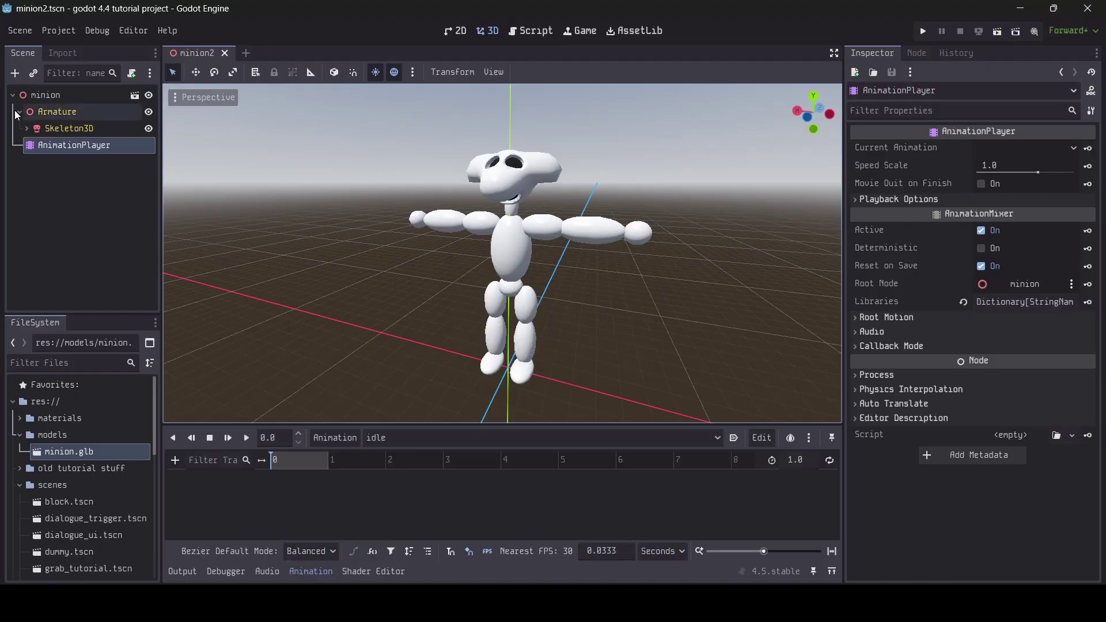
- Look through the bone hierarchy of the Skeleton3D node and view the pose properties of Bone.005.R
left_click(68, 124)
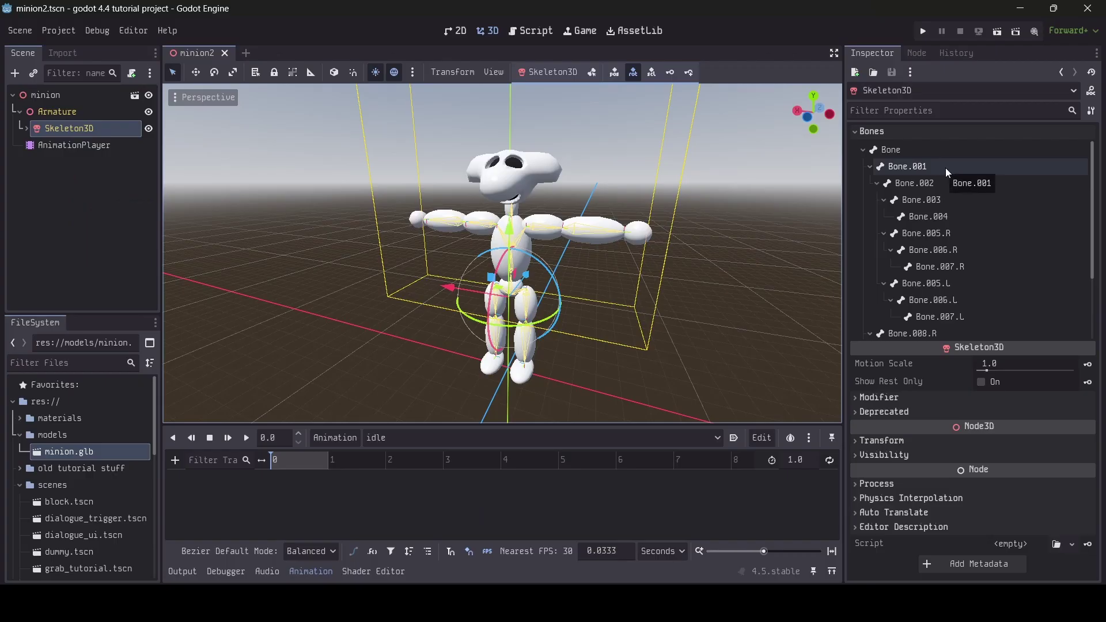
scroll(946, 168, "down", 1)
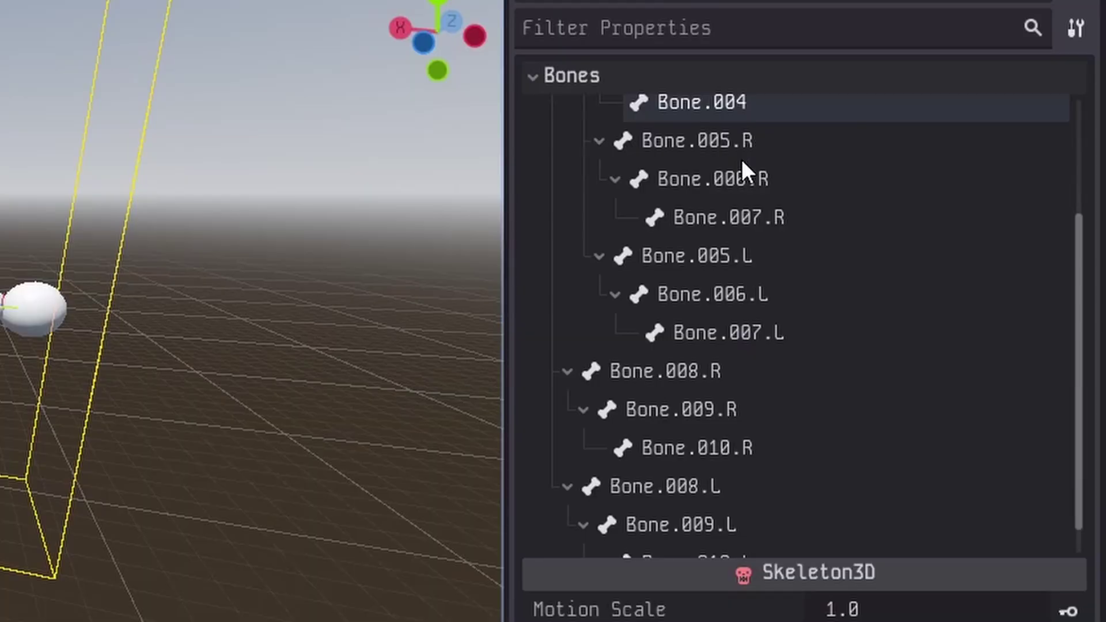
scroll(831, 416, "down", 1)
scroll(831, 470, "up", 5)
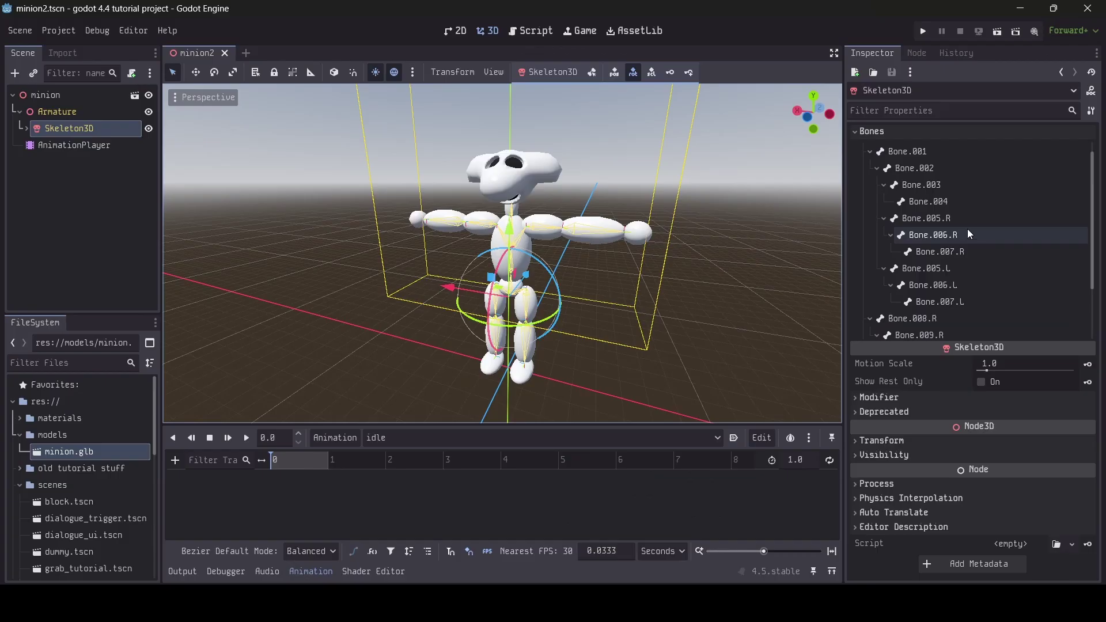
left_click(790, 281)
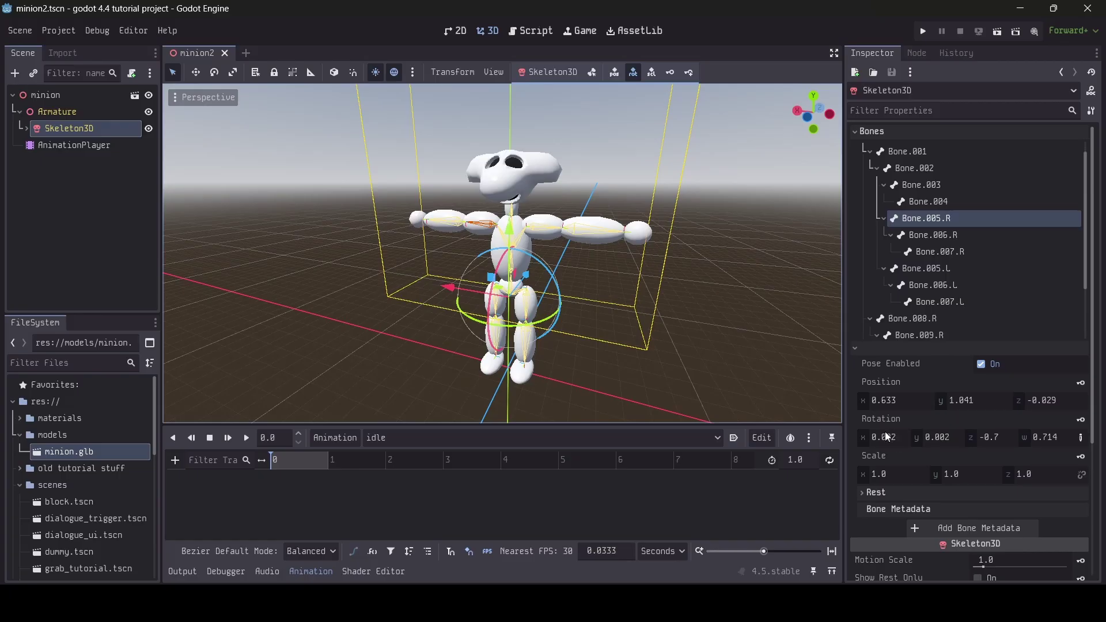
mouse_move(894, 438)
left_mouse_down()
mouse_move(827, 439)
mouse_move(931, 447)
mouse_move(930, 435)
mouse_move(893, 435)
left_mouse_up()
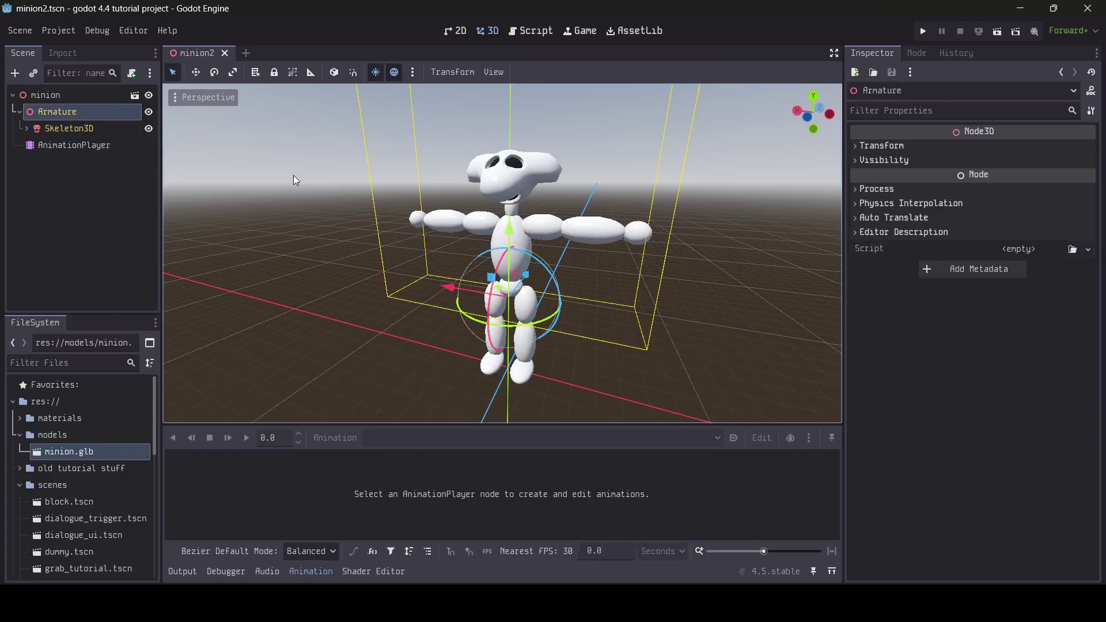
- Open the idle animation of the AnimationPlayer, reselect Skeleton3D and turn on its bone edit mode
left_click(81, 128)
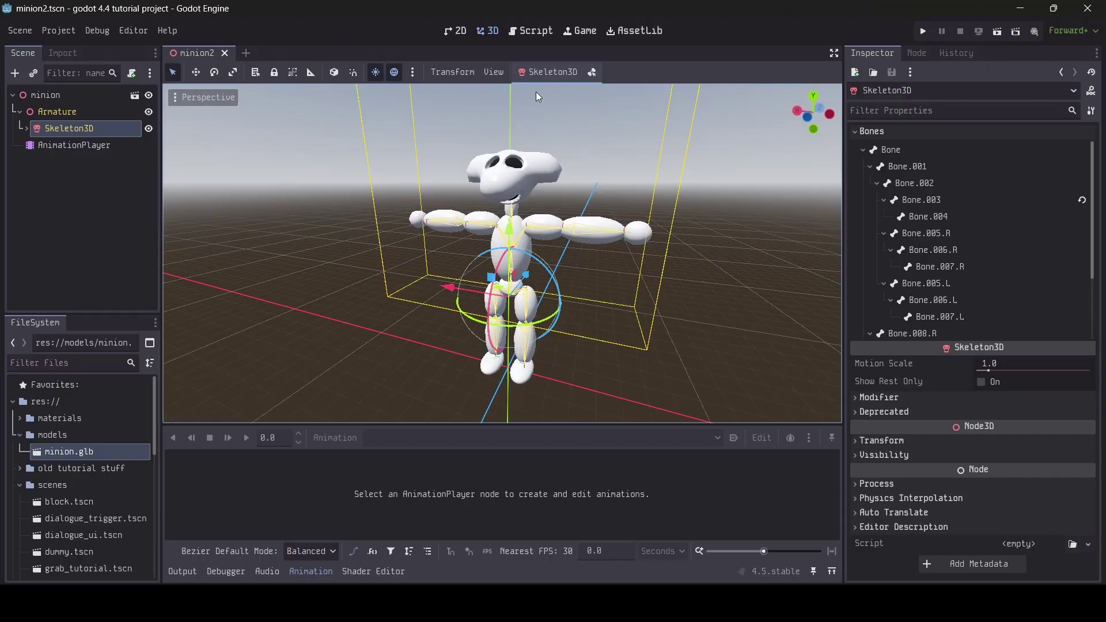
left_click(75, 144)
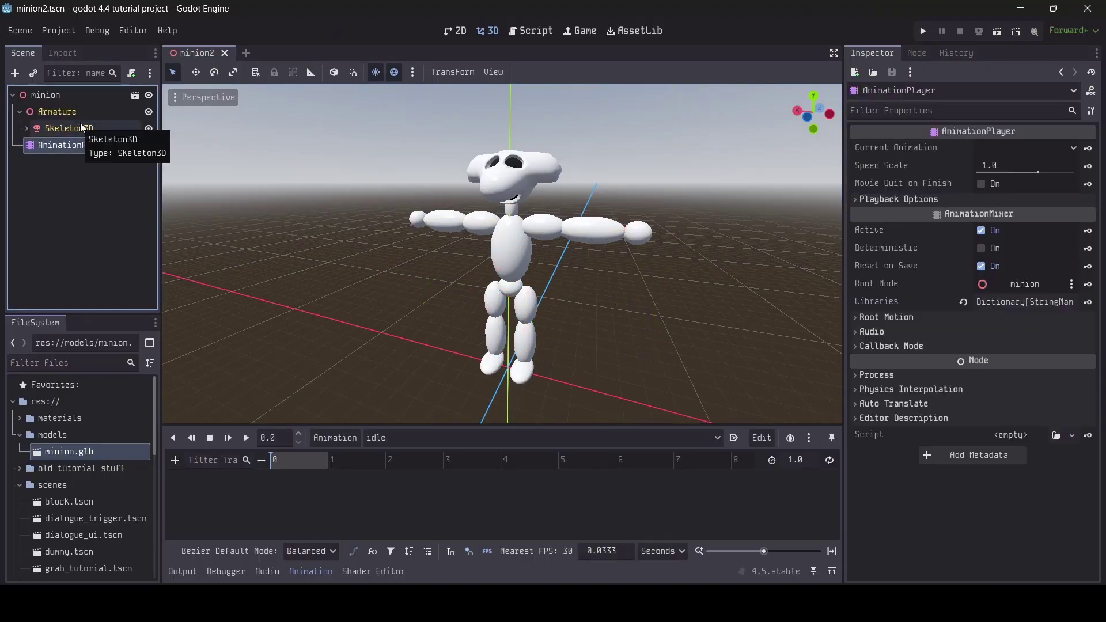
left_click(80, 124)
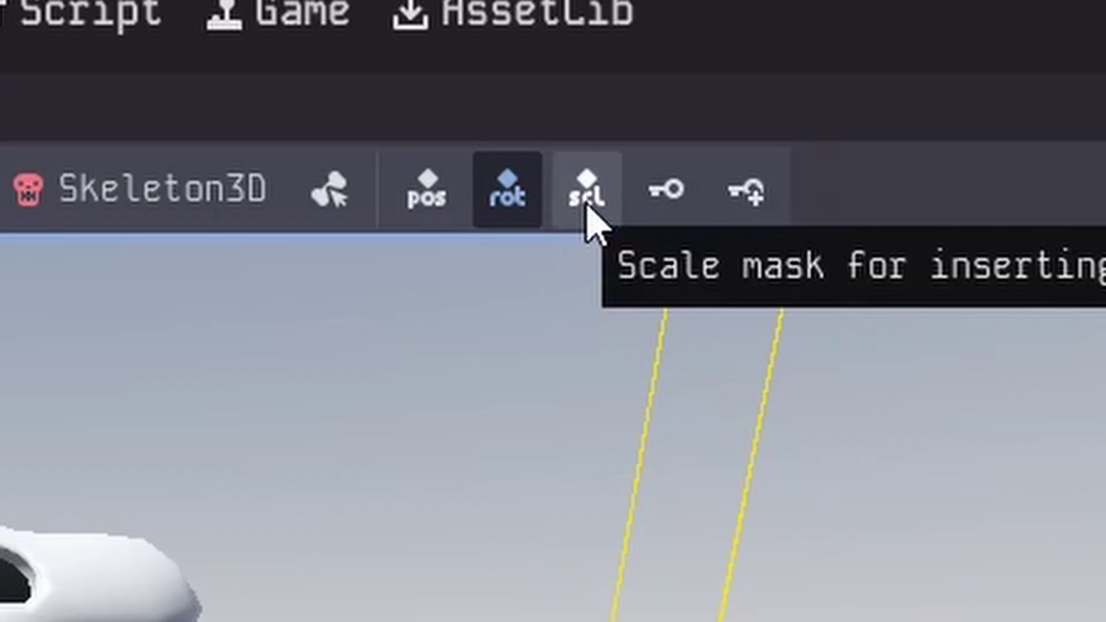
left_click(453, 211)
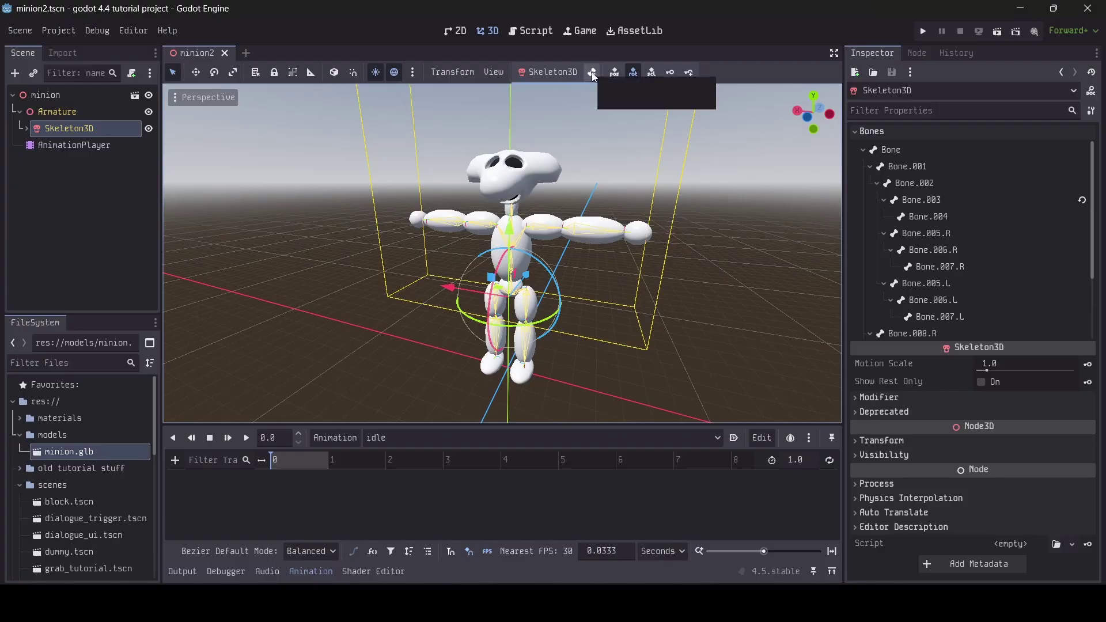
left_click(592, 71)
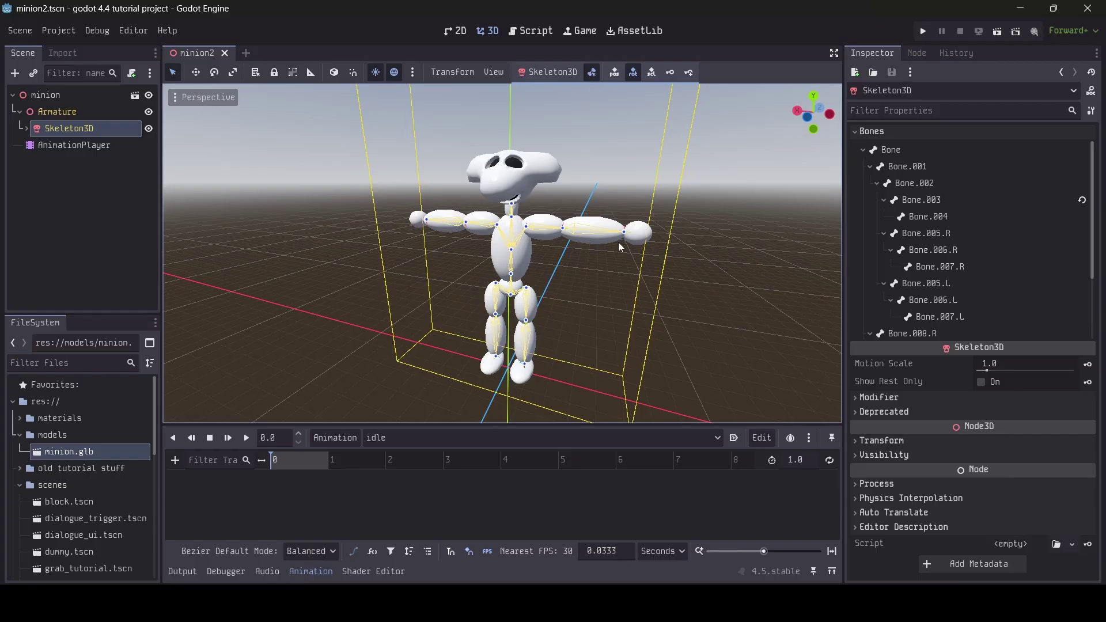
- Try rotating the head bone Bone.004 and the left forearm bone Bone.006.L with the viewport gizmo
scroll(618, 242, "up", 3)
key("w")
right_click_drag(618, 242, 634, 231)
key("s")
scroll(537, 268, "up", 3)
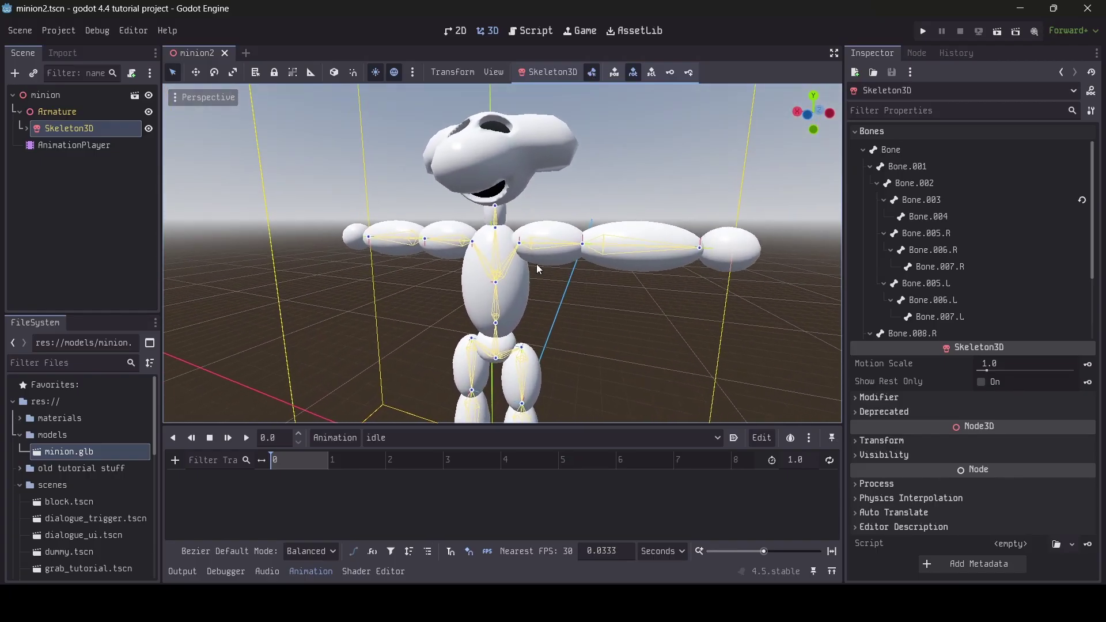
left_click(497, 206)
key("d")
right_click_drag(546, 228, 488, 216)
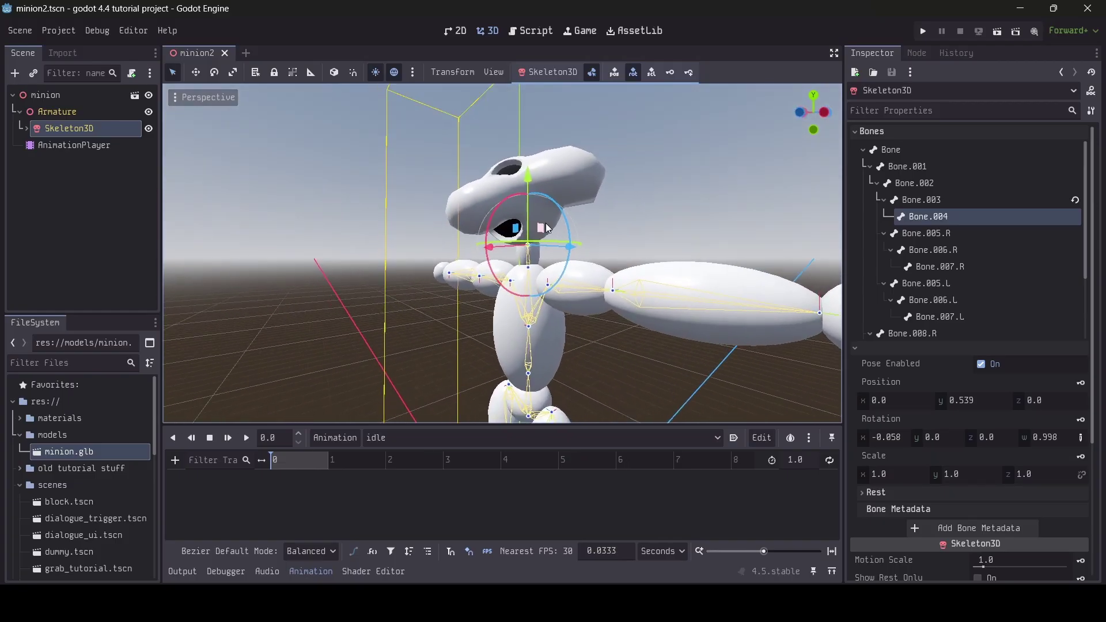
left_click_drag(503, 200, 489, 210)
key("a")
right_click_drag(490, 209, 538, 208)
left_click_drag(564, 203, 582, 211)
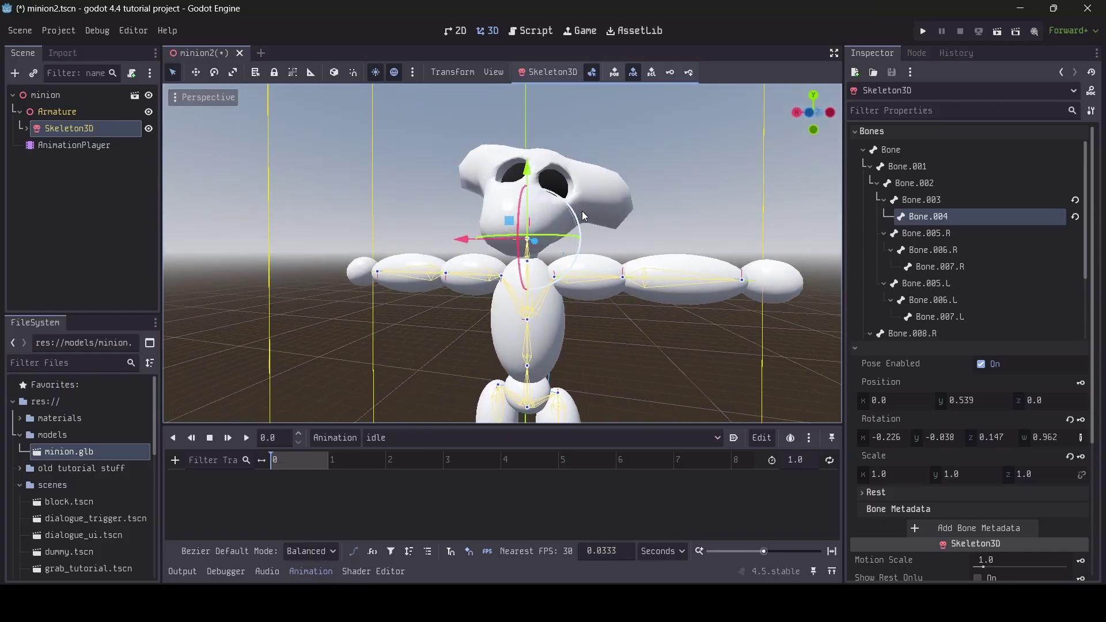
left_click(624, 276)
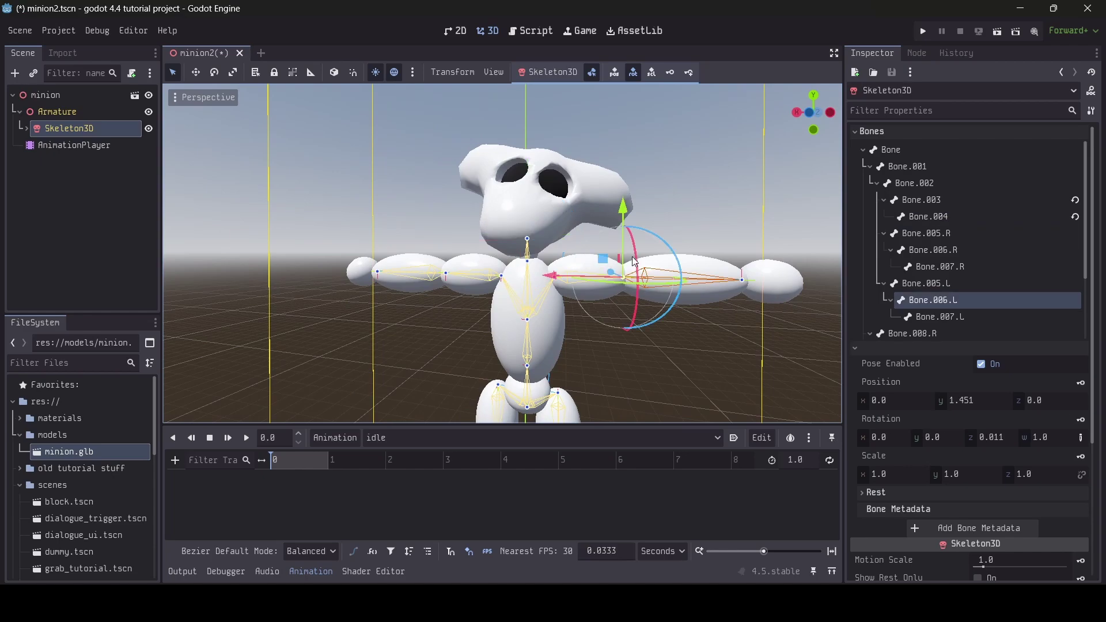
left_click_drag(665, 247, 653, 287)
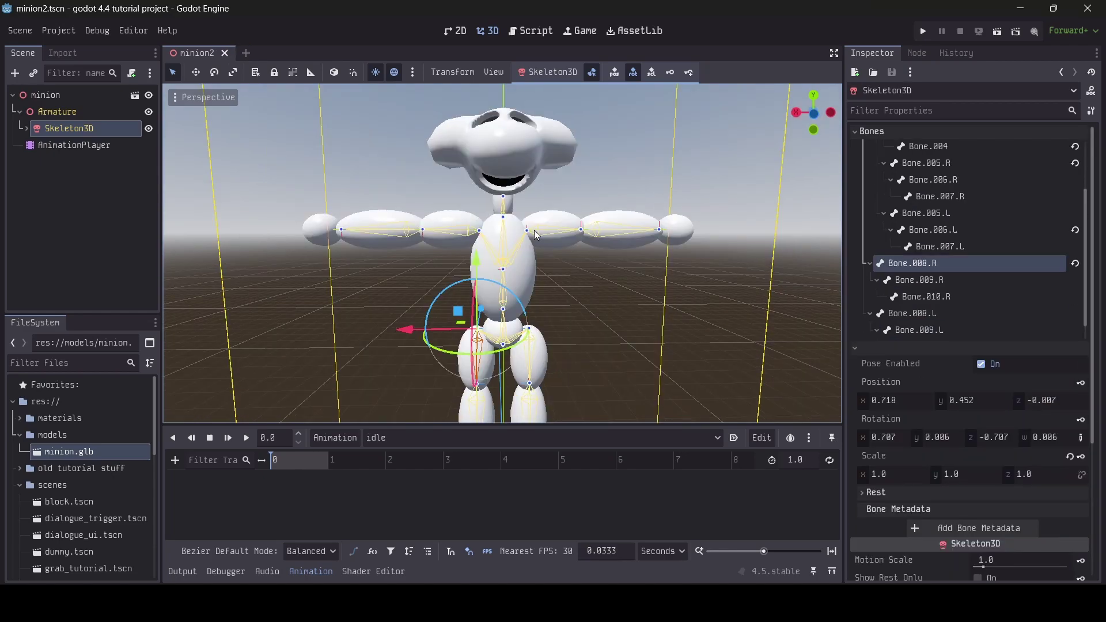
- Rotate the left arm bones Bone.005.L and Bone.006.L so the arm hangs down from the T-pose
left_click(496, 224)
left_click_drag(533, 193, 546, 222)
right_click_drag(545, 222, 539, 219)
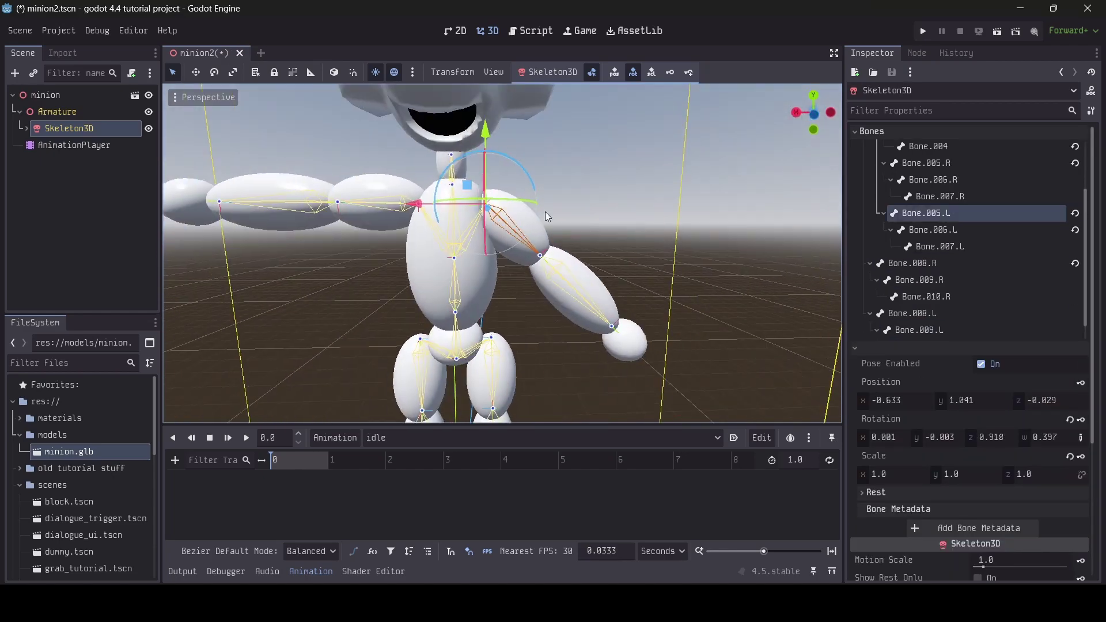
left_click(539, 260)
left_click_drag(536, 216, 588, 249)
right_click_drag(587, 249, 576, 249)
- Rotate the right arm bones Bone.005.R and Bone.006.R so the arm hangs down beside the torso
left_click(552, 242)
left_click(559, 231)
left_click(551, 242)
left_click_drag(585, 203, 553, 191)
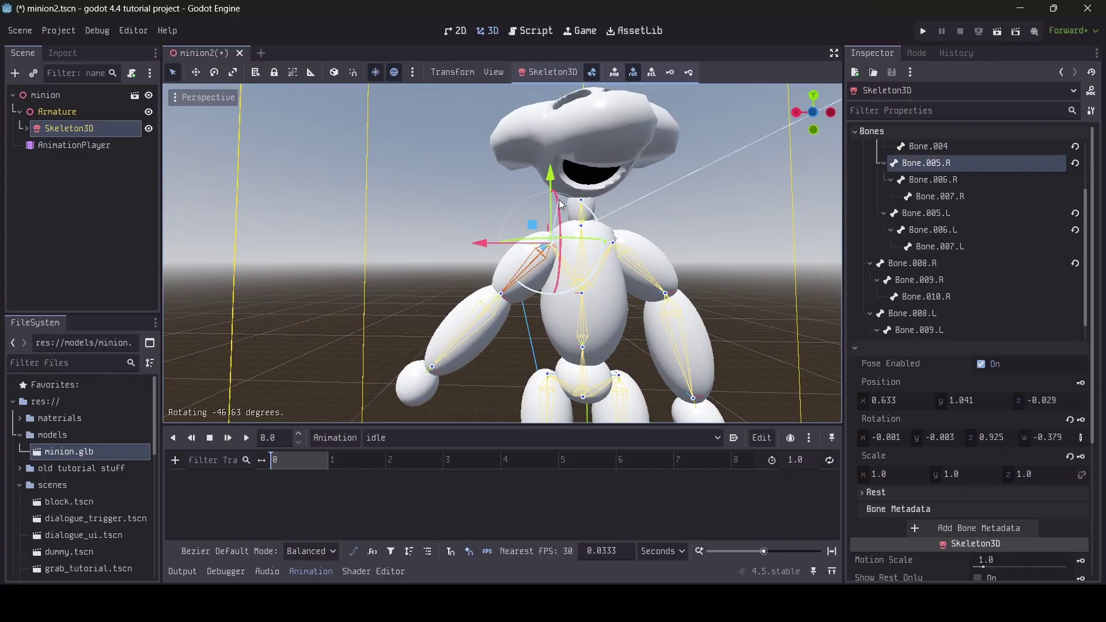
left_click(473, 292)
left_click_drag(518, 270, 510, 257)
right_click_drag(509, 257, 507, 276)
left_click(490, 293)
left_click_drag(536, 268, 538, 278)
right_click_drag(538, 277, 527, 269)
left_click(524, 269)
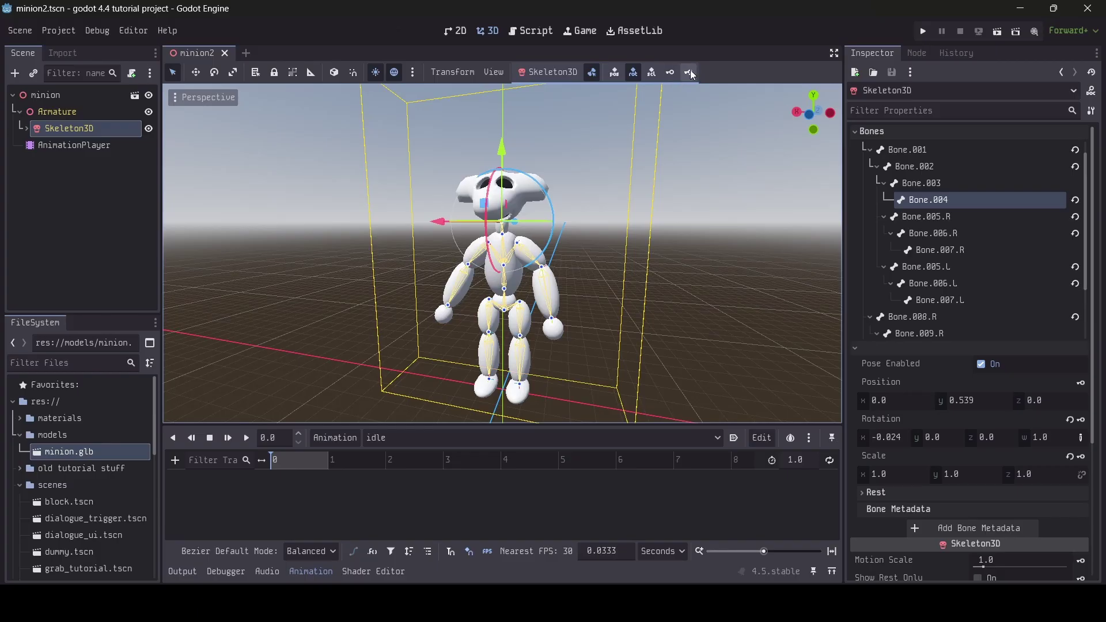
- Insert rotation keys for all bones at 0 seconds in the idle animation, creating new tracks and RESET tracks
left_click(690, 72)
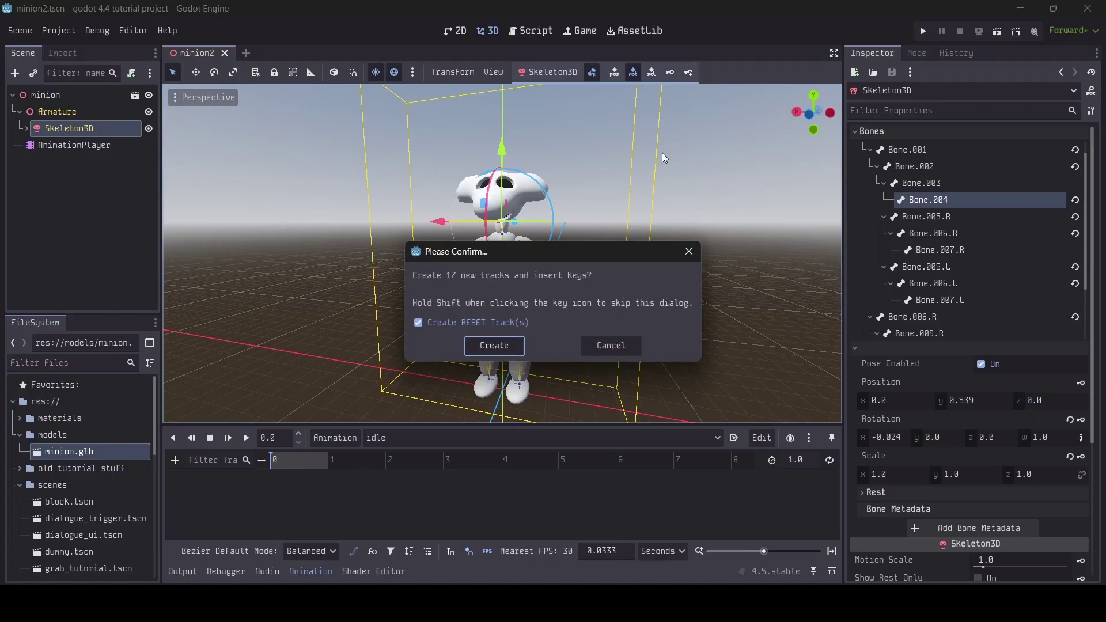
left_click(501, 345)
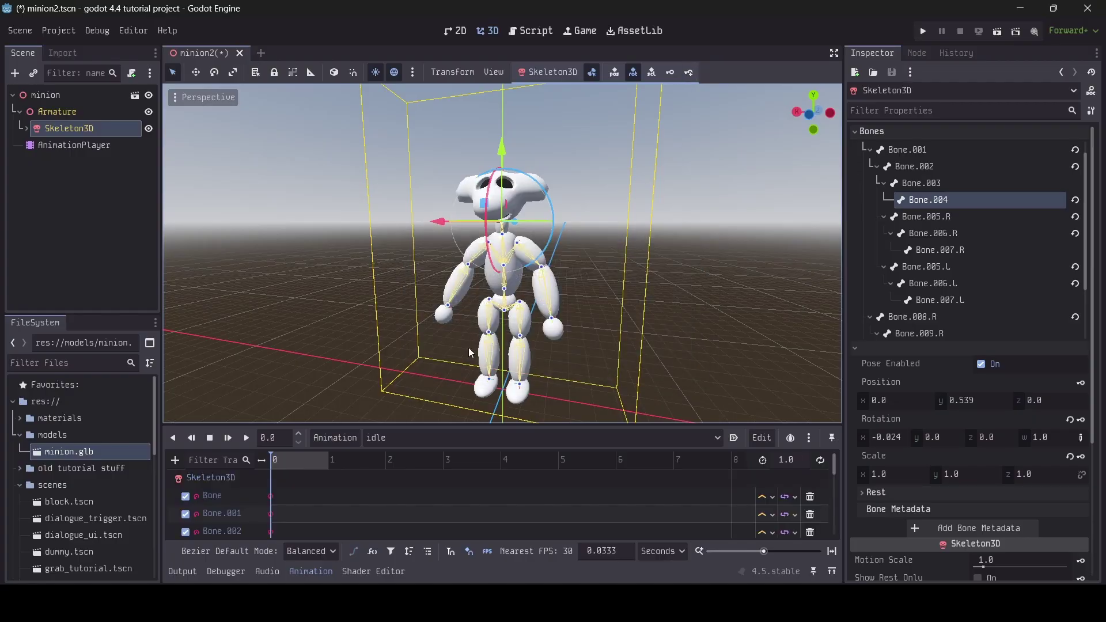
scroll(327, 517, "down", 5)
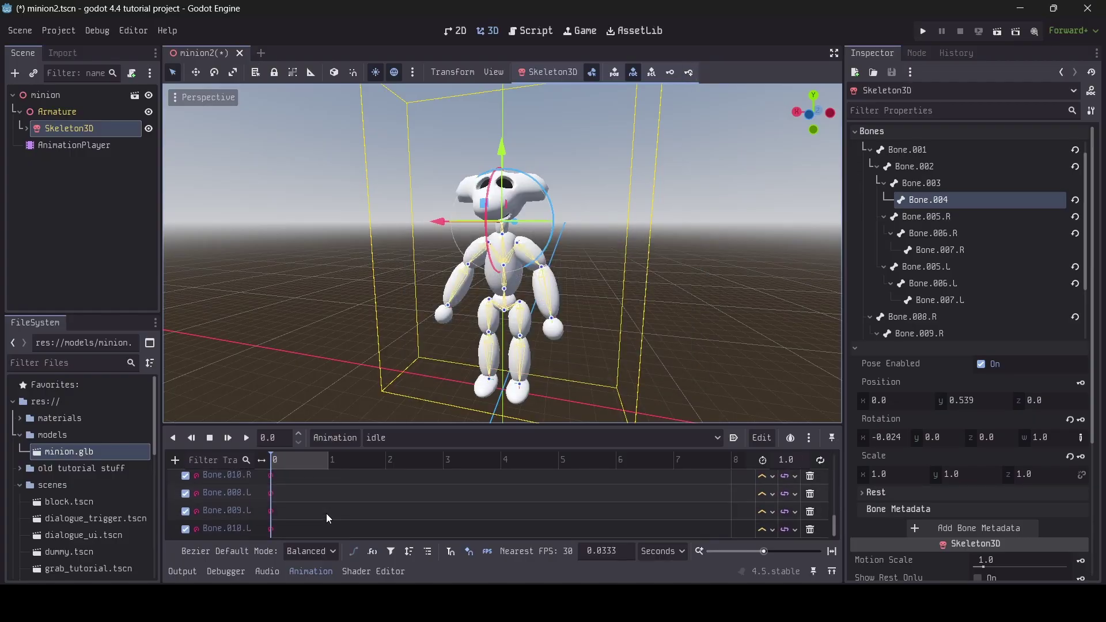
scroll(326, 513, "up", 5)
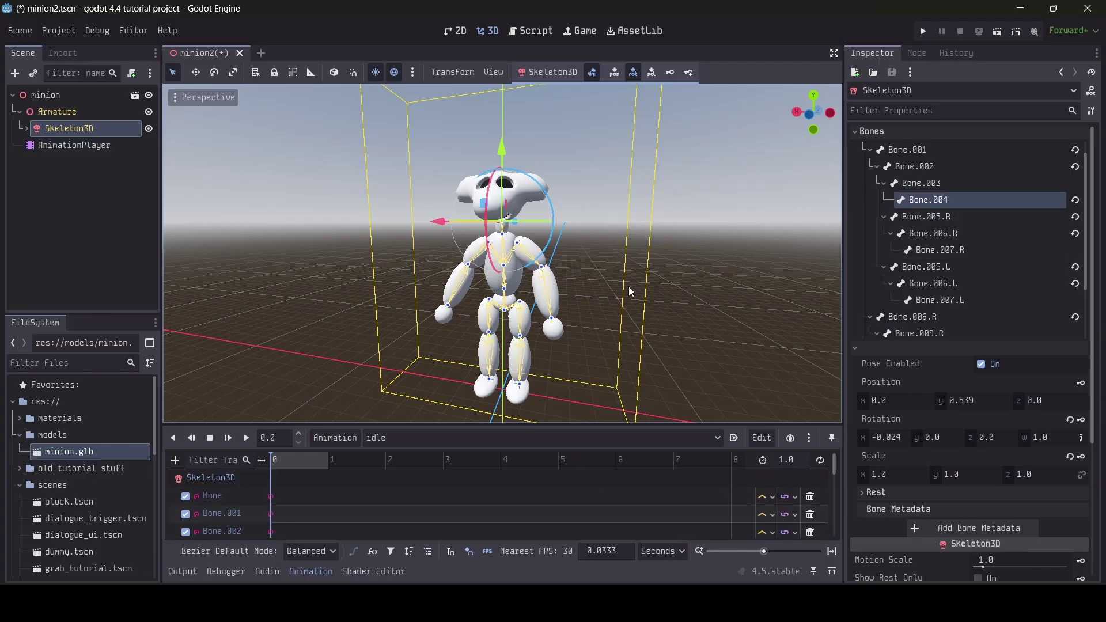
- Insert a rotation key for the left forearm bone Bone.006.L at 0 seconds in the idle animation
scroll(570, 236, "up", 5)
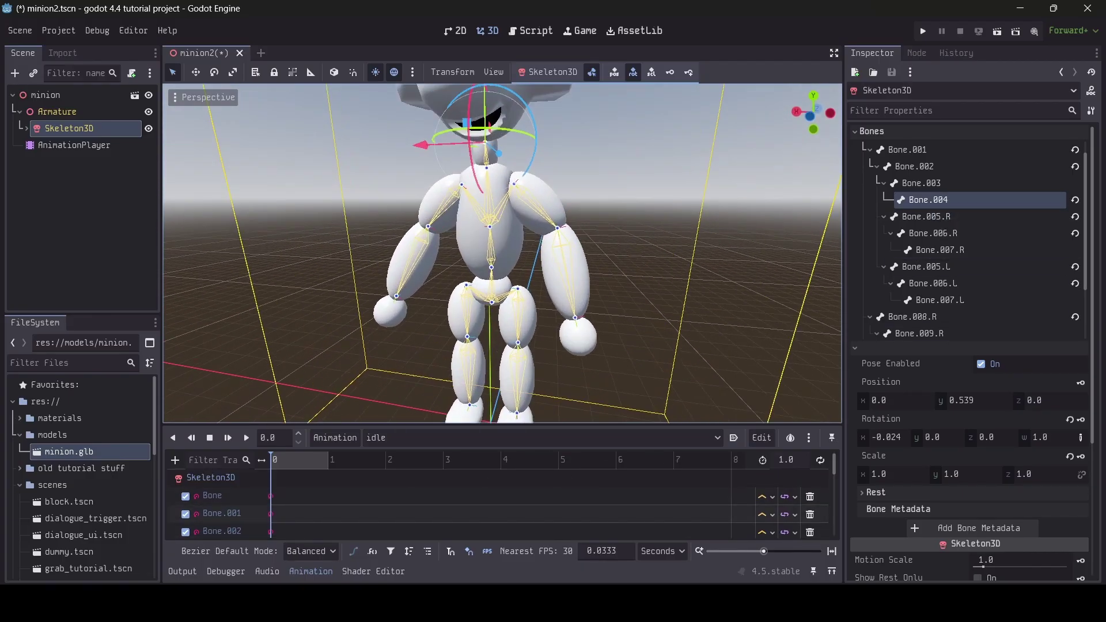
left_click(560, 231)
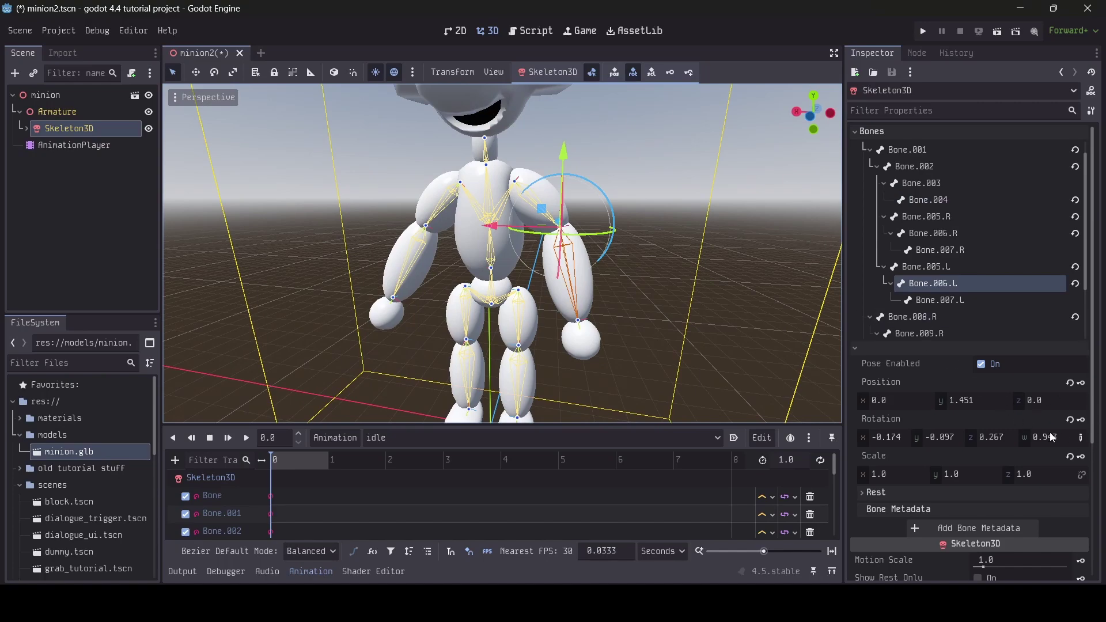
left_click(1082, 421)
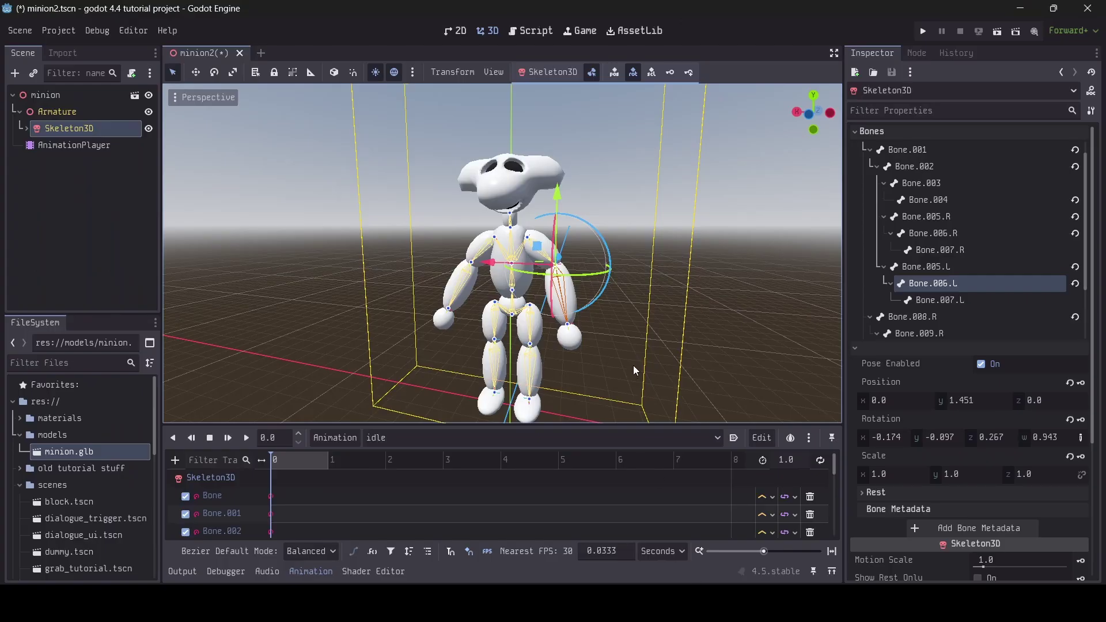
- Set the idle animation's length to 3 seconds and move the playhead to 1.5 seconds
left_click(799, 458)
type("3")
key("Return")
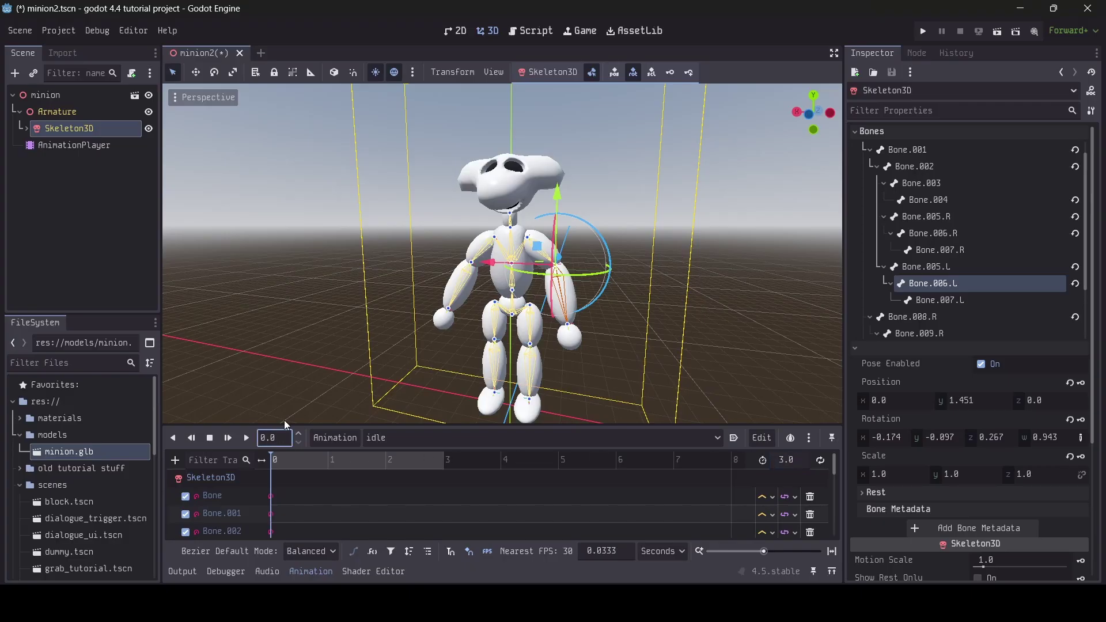
type("1.5")
key("Return")
- Tilt the lower torso bone Bone.001 slightly forward to about -0.09 on x and key its rotation at 1.5 seconds
middle_click_drag(492, 285, 505, 285)
key("w")
right_click_drag(505, 285, 568, 282)
key("a")
scroll(502, 253, "up", 3)
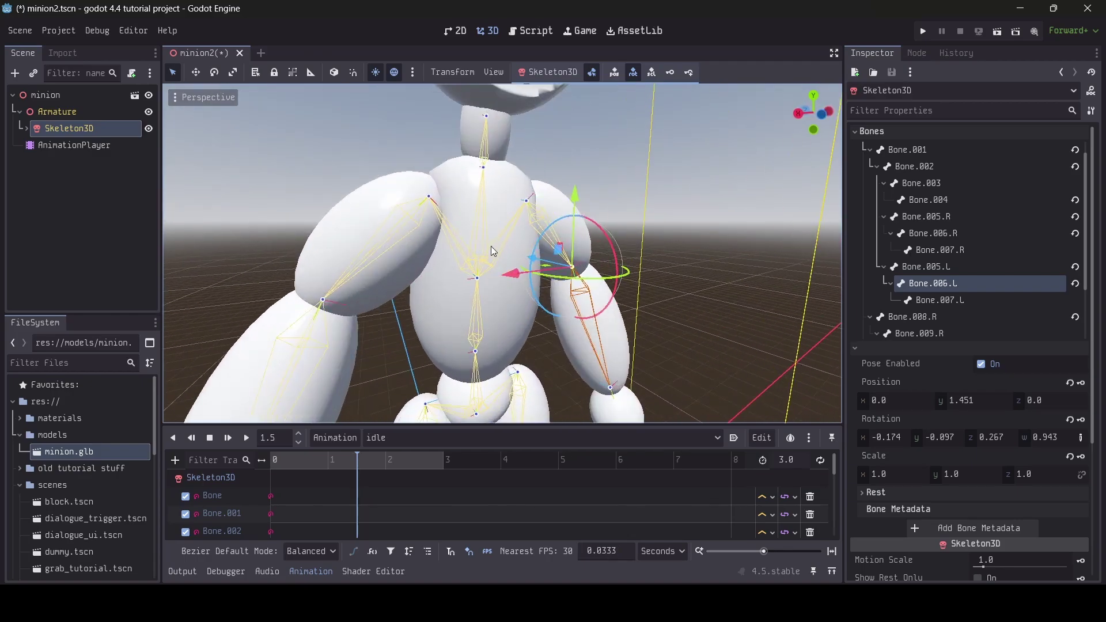
left_click(476, 351)
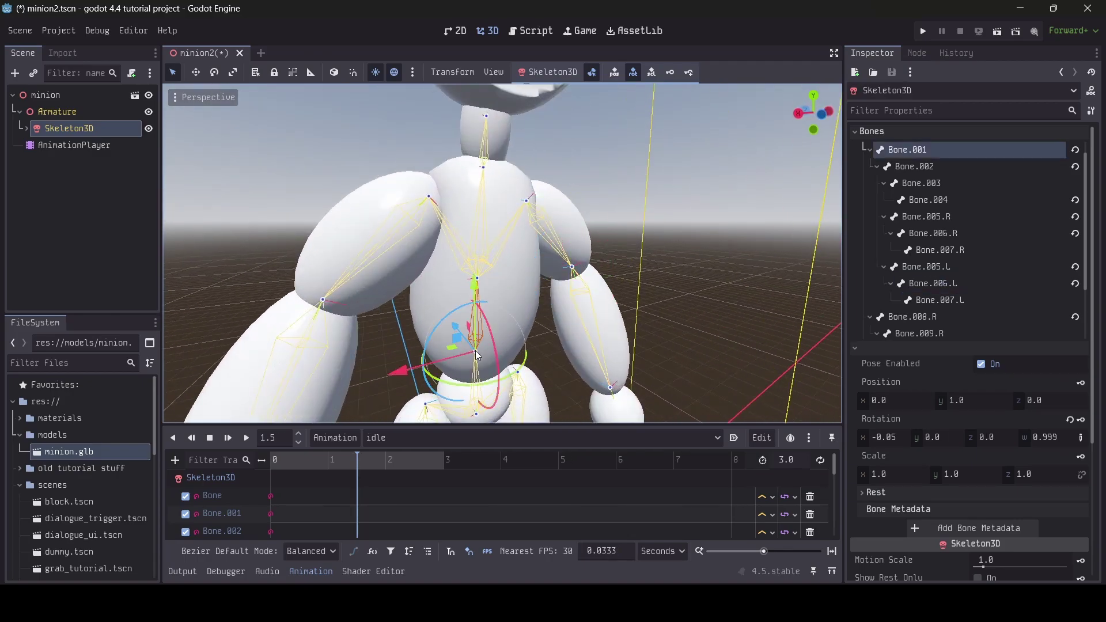
key("s")
right_click_drag(542, 298, 654, 300)
key("a")
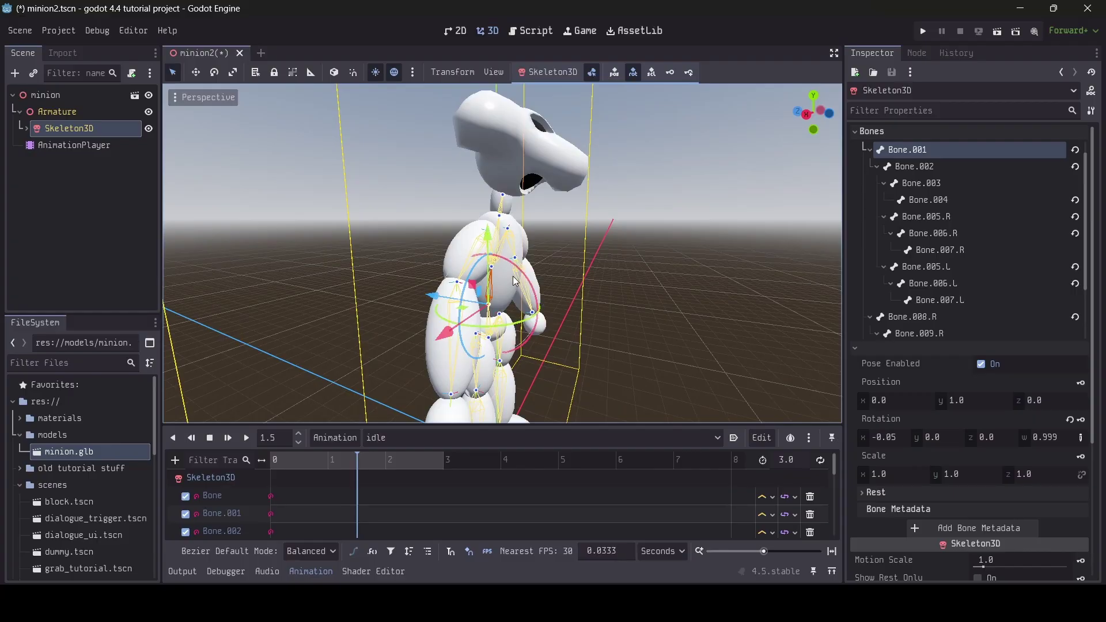
left_click_drag(520, 278, 519, 288)
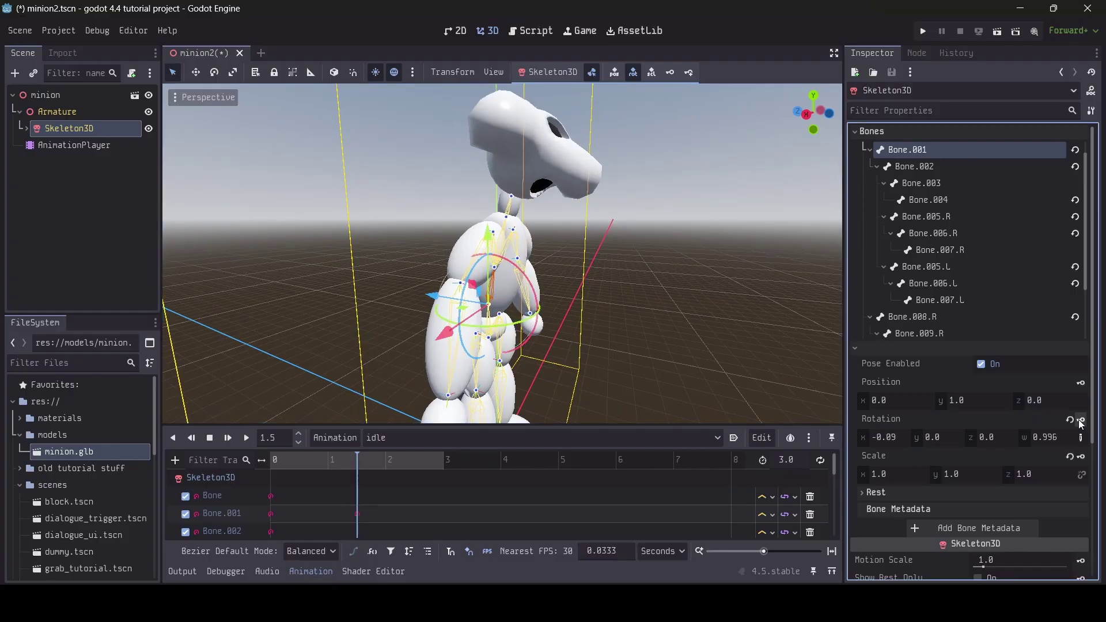
- Pose the upper torso bone Bone.002 and the neck bone Bone.003, keying their rotations at 1.5 seconds
scroll(436, 288, "up", 5)
left_click(437, 288)
scroll(437, 288, "down", 5)
scroll(474, 254, "up", 6)
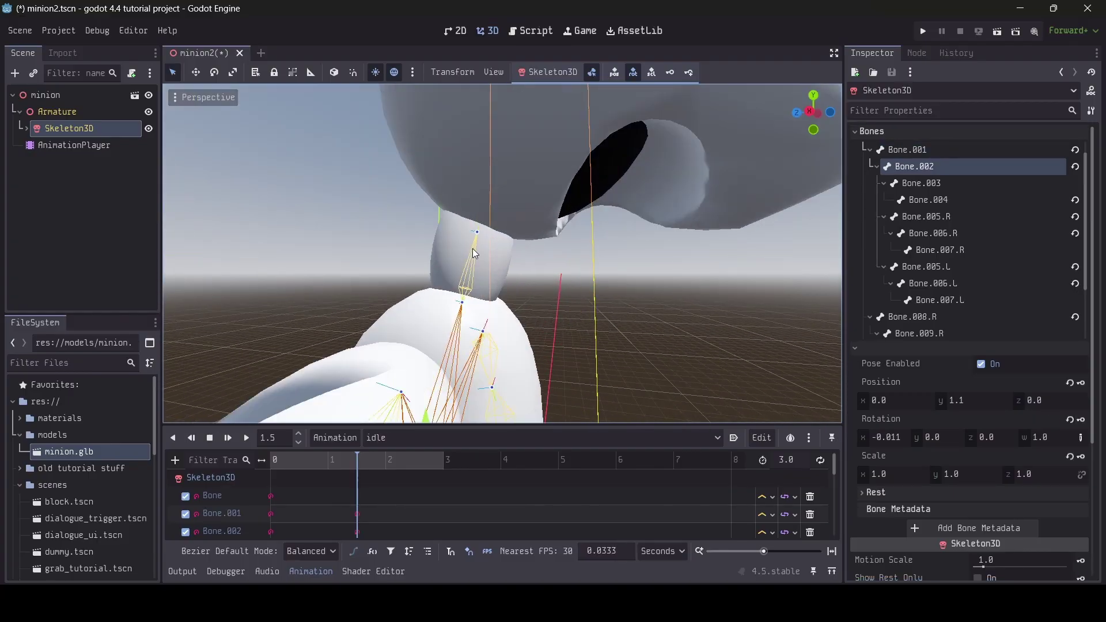
left_click(463, 304)
right_click_drag(462, 305, 381, 317)
key("s")
left_click_drag(529, 235, 520, 236)
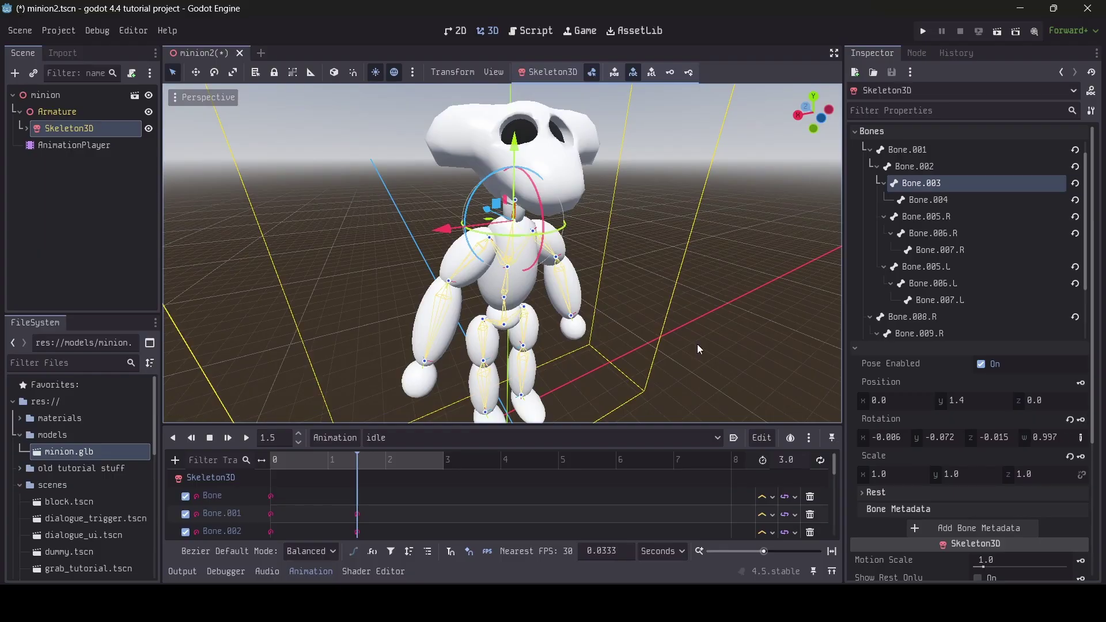
- Turn on looping for the idle animation and play it from the start
right_click_drag(698, 345, 694, 314)
key("w")
scroll(585, 218, "down", 6)
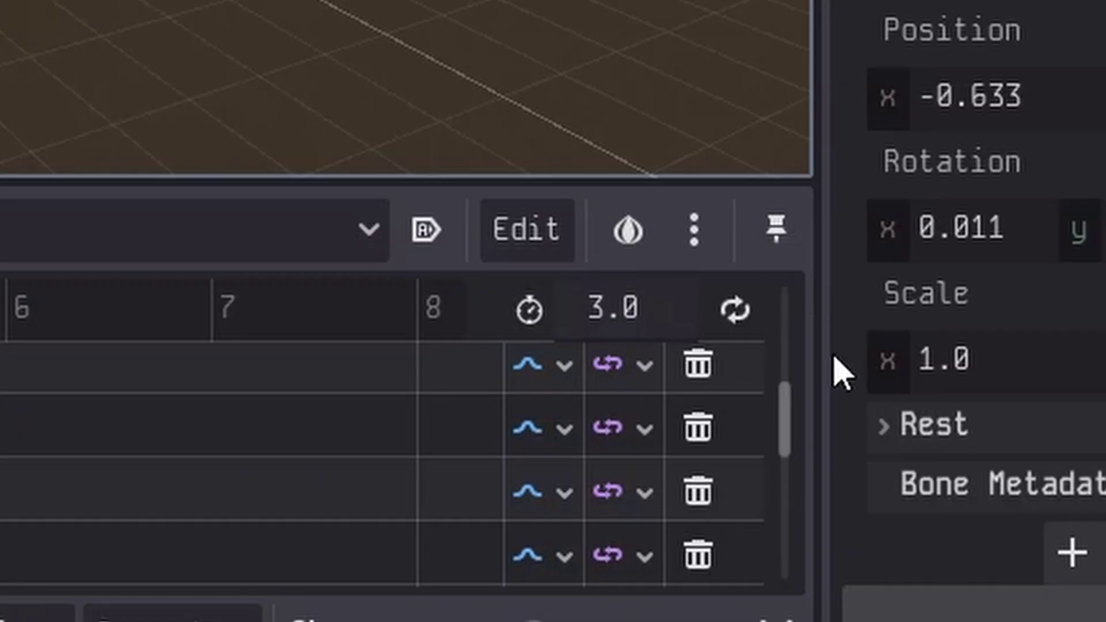
left_click(741, 314)
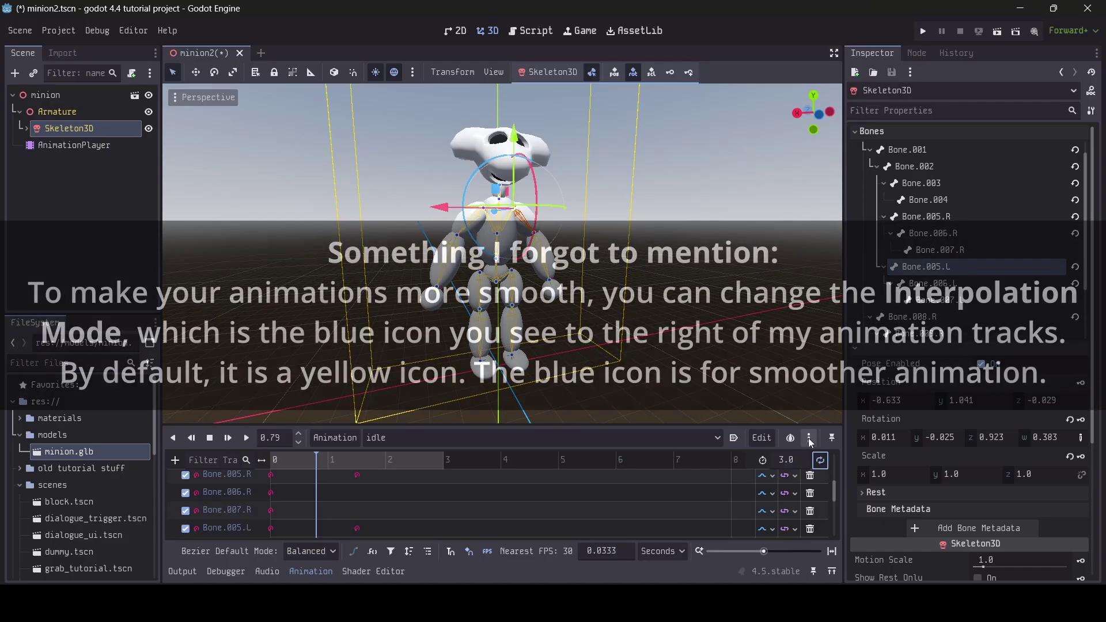
left_click_drag(326, 462, 247, 460)
left_click(248, 439)
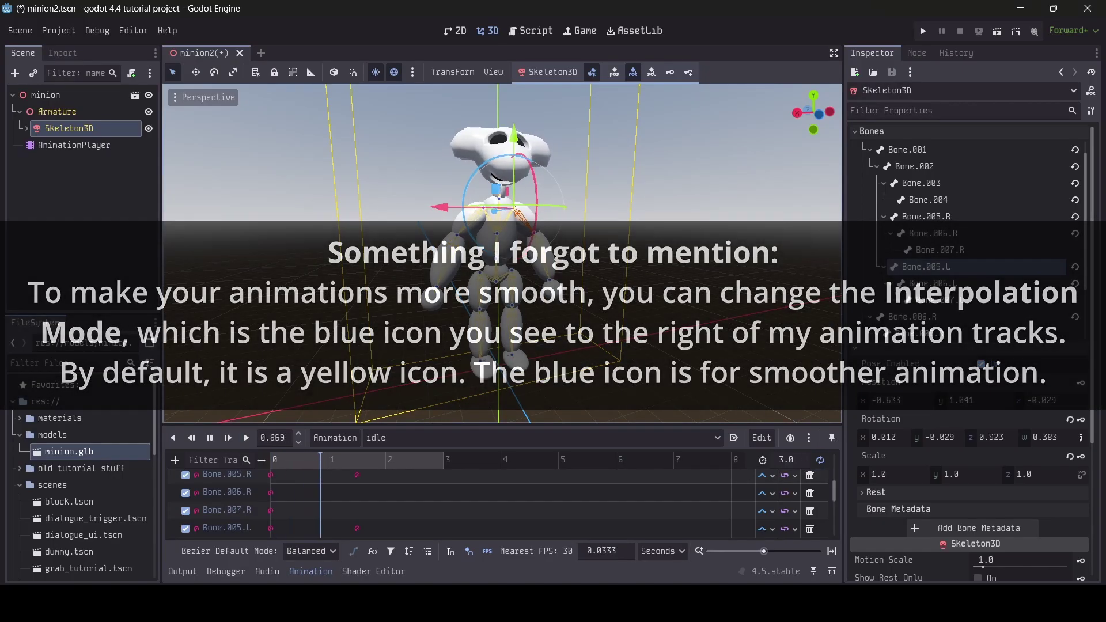
- Move the playhead to 0.75 seconds and rotate the head bone Bone.004 sideways by about 10 degrees
left_click(724, 365)
right_click_drag(722, 368, 692, 367)
key("d")
left_click_drag(317, 465, 314, 462)
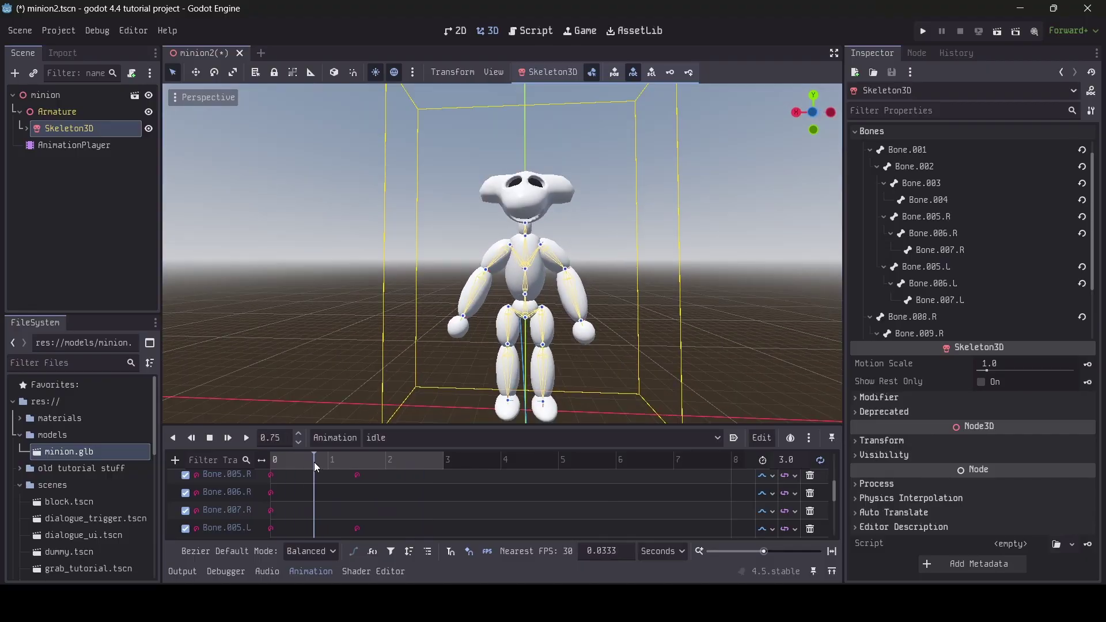
key("w")
right_click_drag(438, 358, 461, 363)
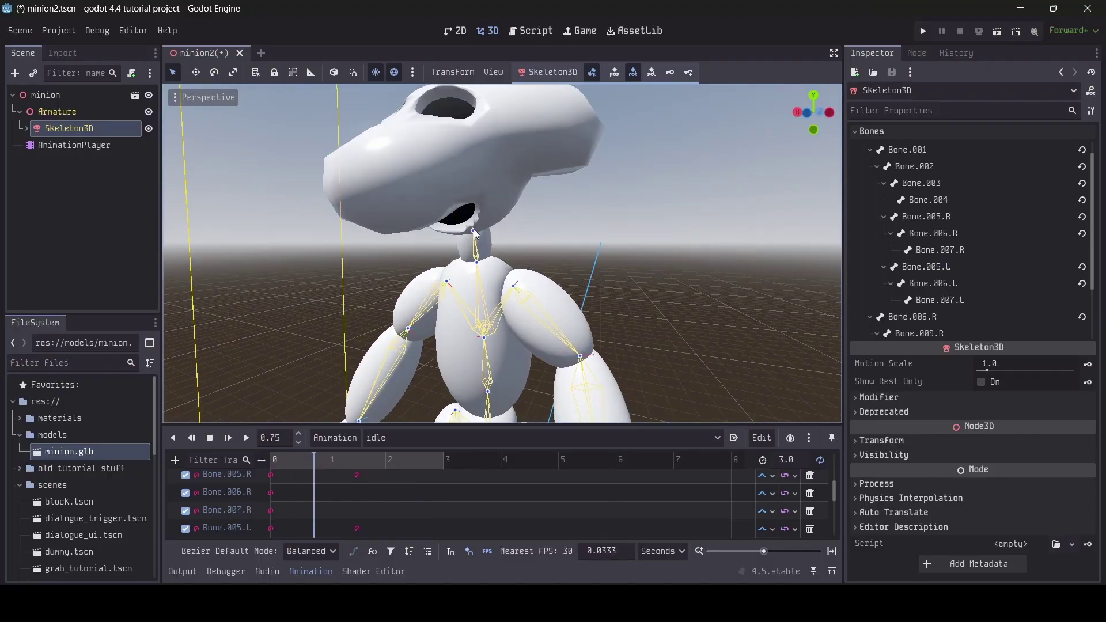
left_click_drag(507, 214, 523, 217)
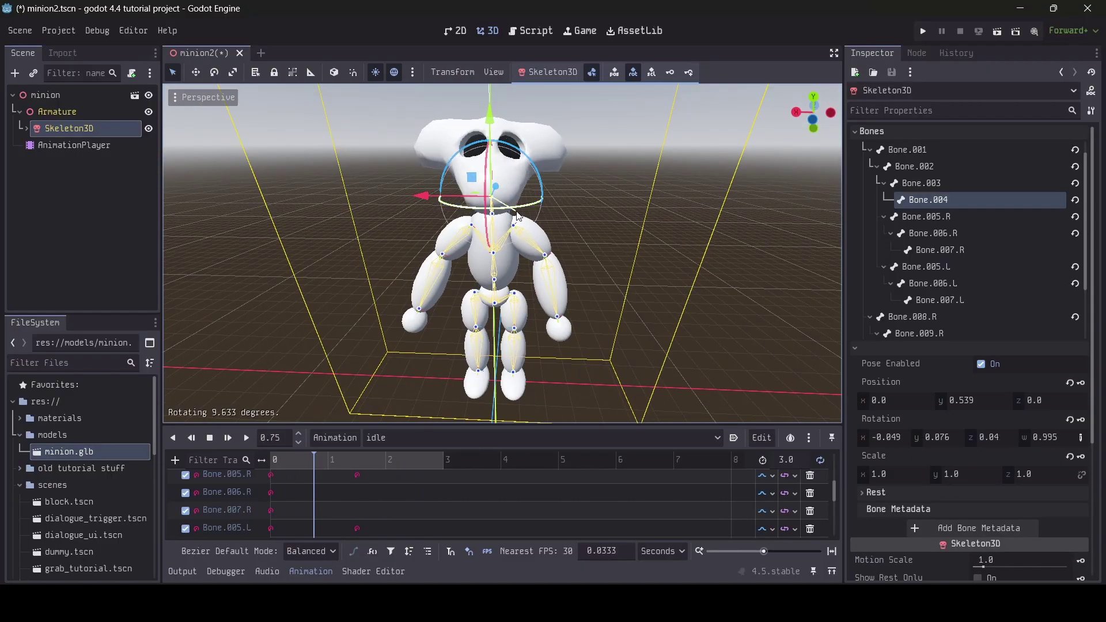
- Adjust the upper torso bone Bone.002 and key its rotation at 0.75 seconds
scroll(496, 242, "up", 7)
left_click(496, 241)
scroll(499, 248, "down", 6)
scroll(536, 261, "up", 7)
mouse_move(499, 253)
middle_mouse_down()
mouse_move(536, 261)
mouse_move(502, 248)
middle_mouse_up()
scroll(501, 248, "down", 6)
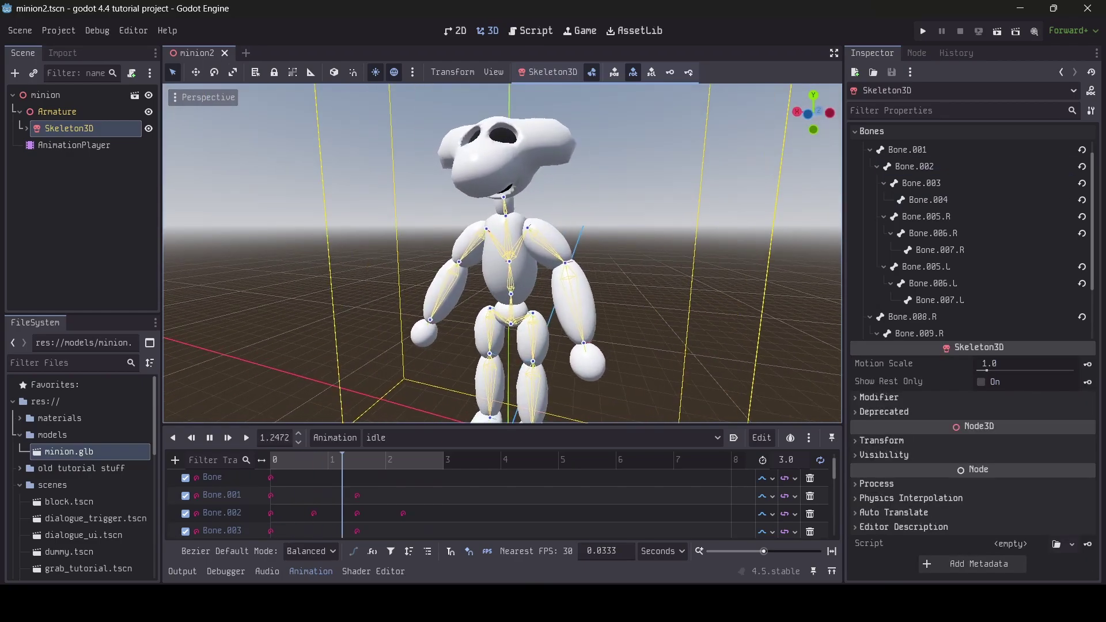
scroll(502, 254, "down", 2)
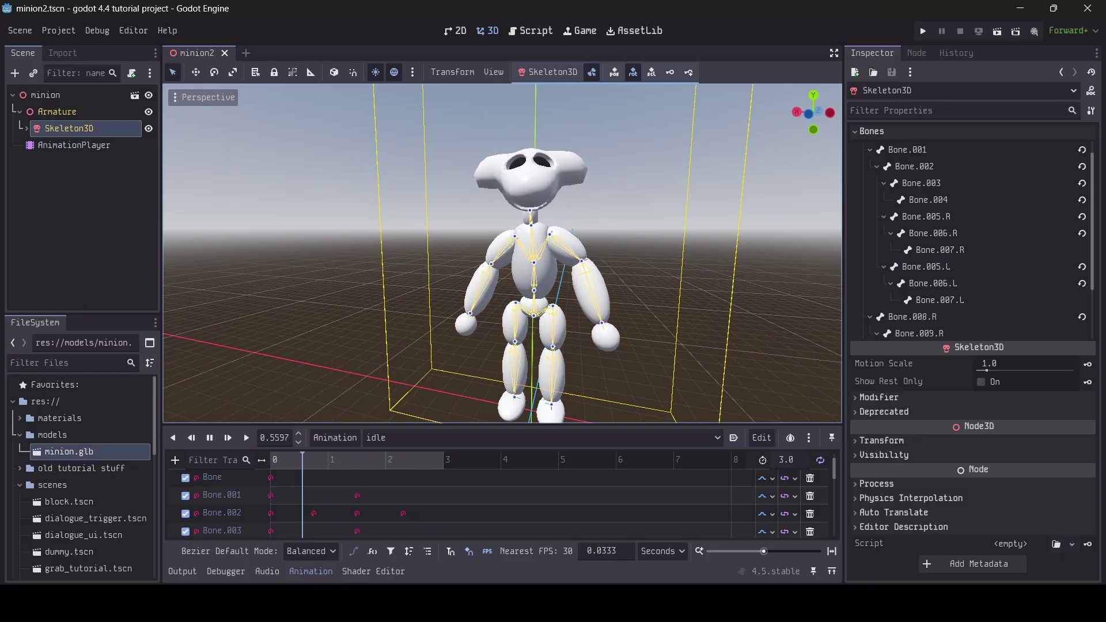
scroll(503, 254, "up", 3)
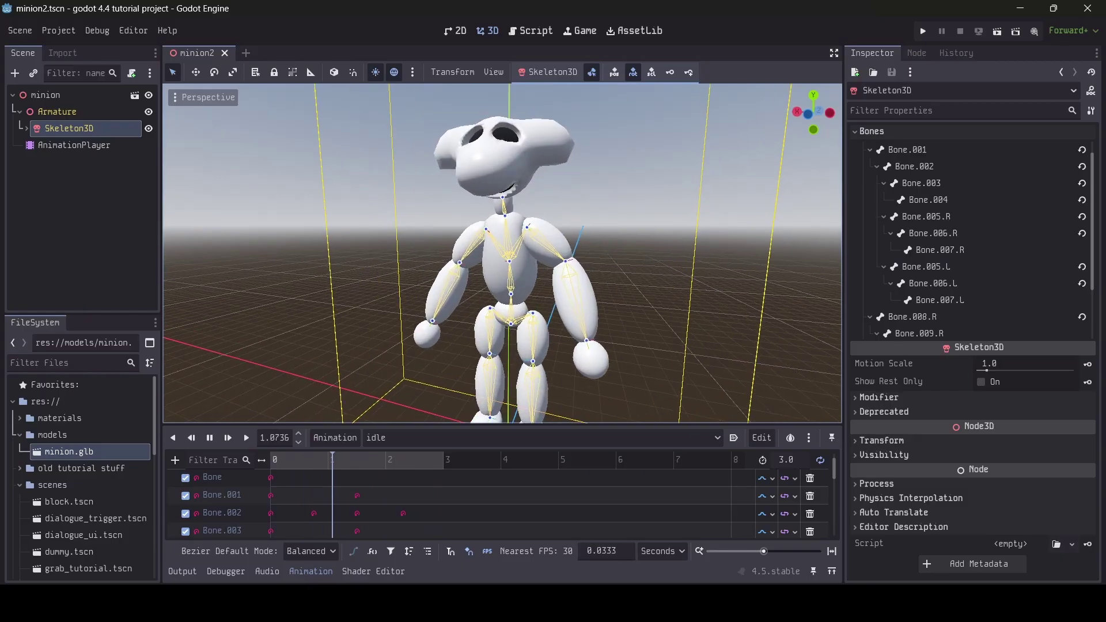
scroll(573, 403, "down", 3)
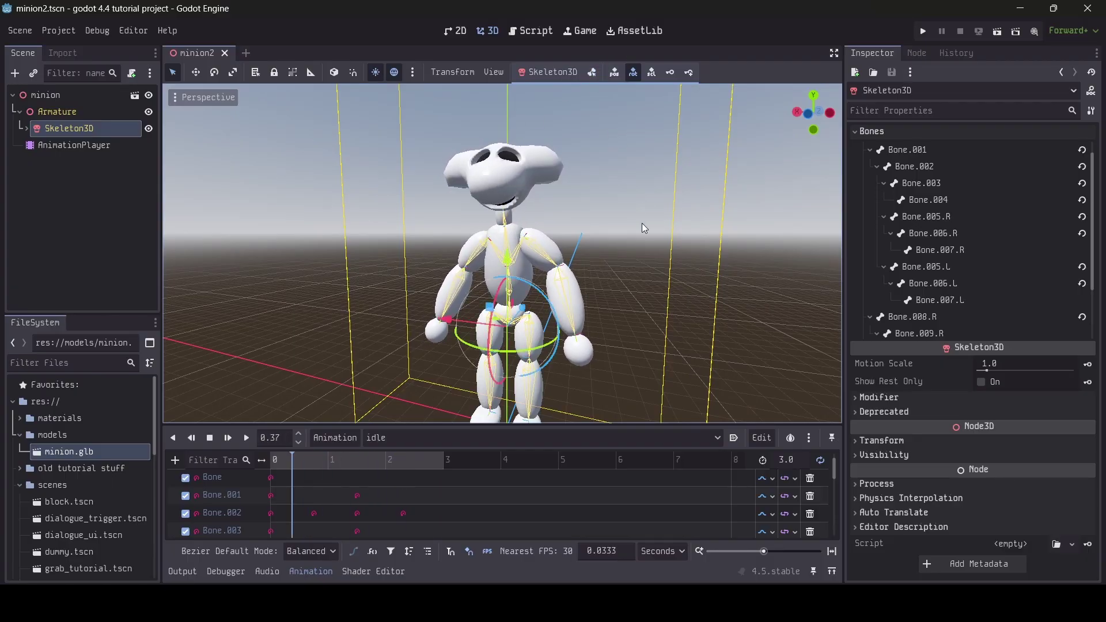
right_click_drag(642, 223, 641, 230)
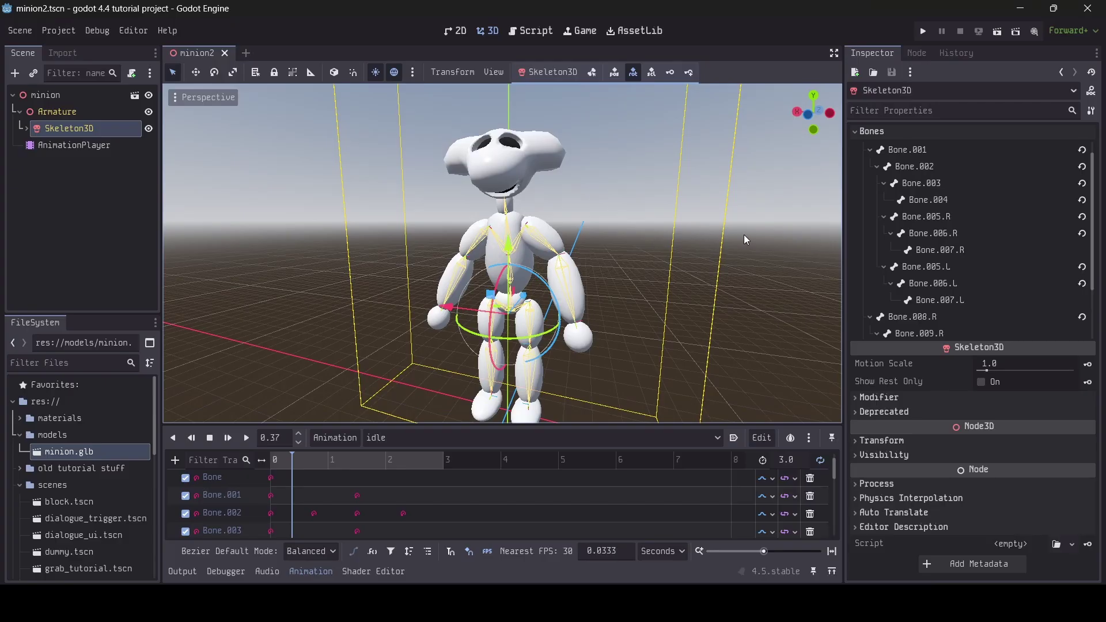
- Try setting the head bone Bone.004's quaternion rotation to x 0.196 and y 0.276, keyed at 0.37 seconds
left_click(917, 201)
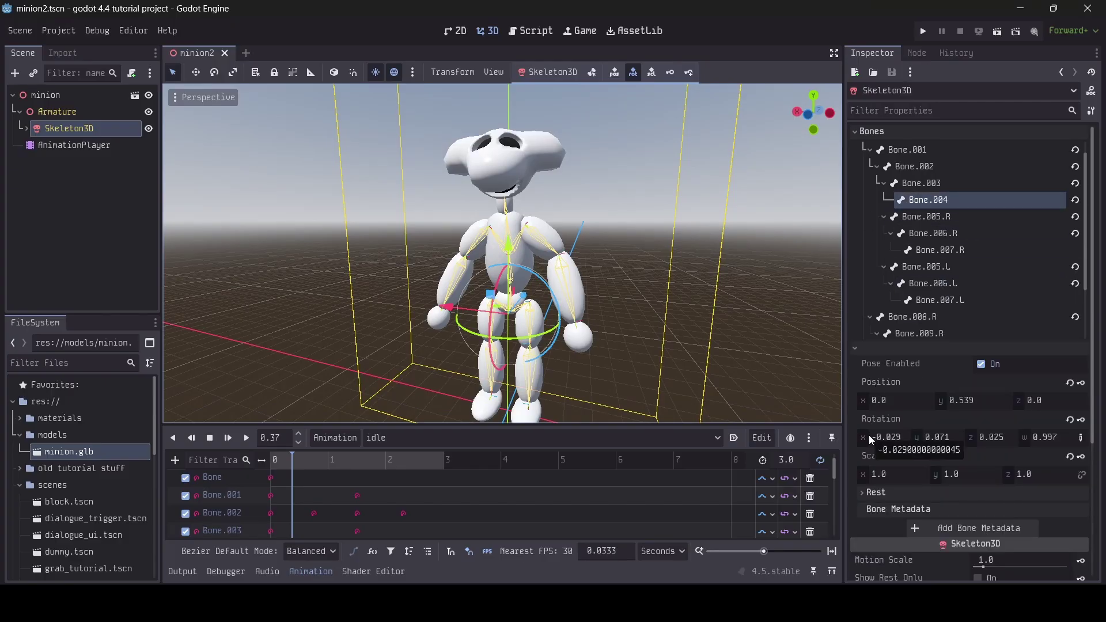
left_click_drag(870, 440, 810, 440)
left_click_drag(809, 440, 850, 440)
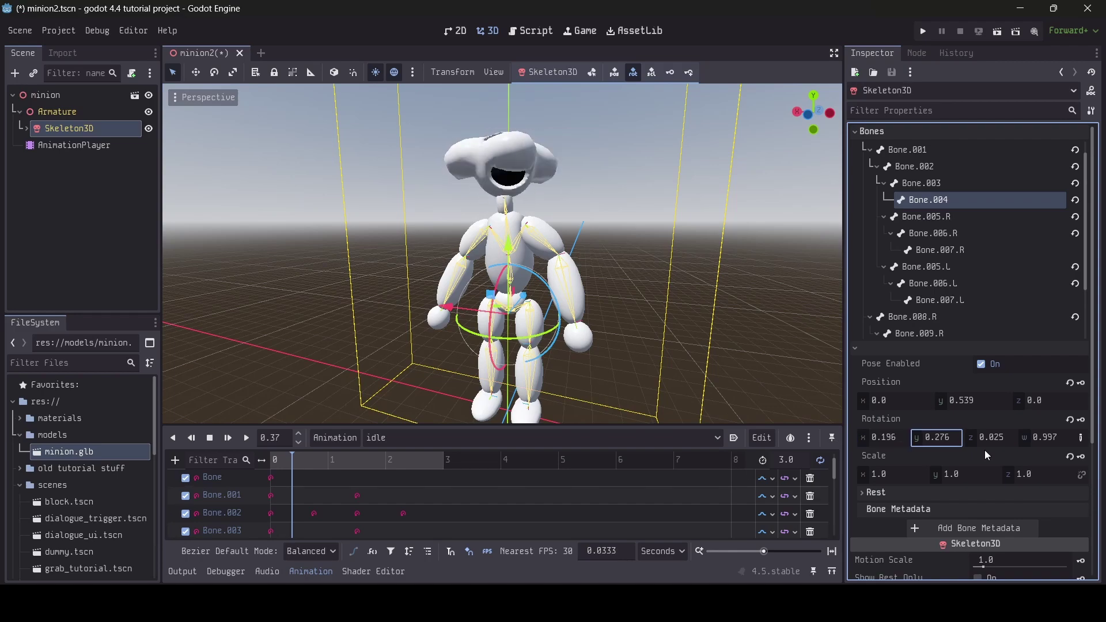
left_click(1082, 420)
- Play the idle animation from the start to check the head turn, and delete the Bone.004 key near 0.37 seconds
scroll(344, 514, "down", 1)
left_click(297, 461)
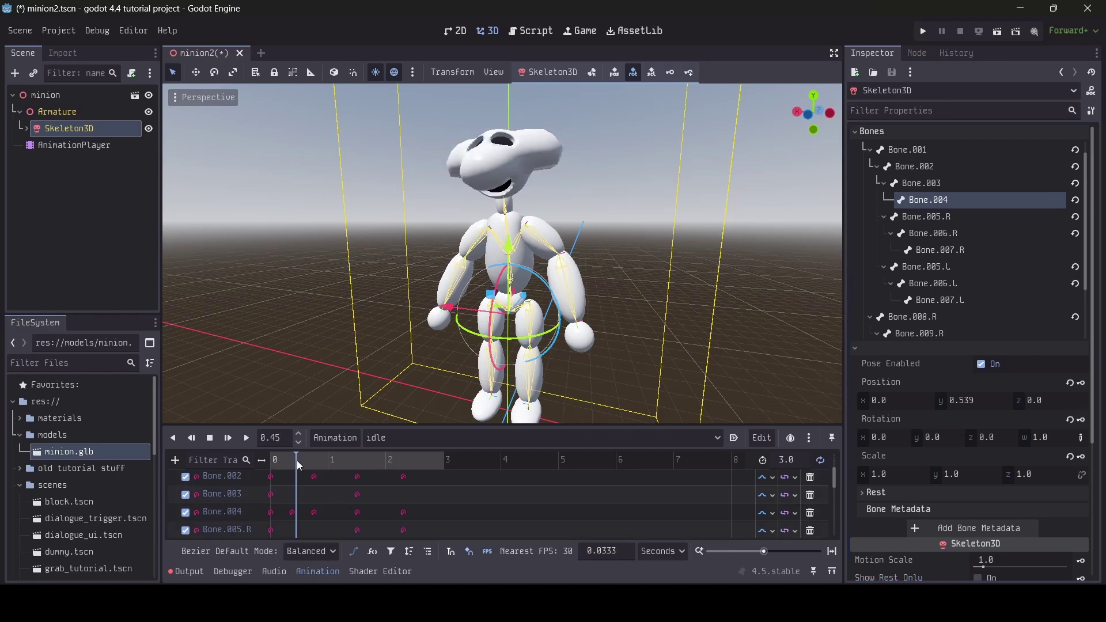
left_click_drag(296, 461, 260, 461)
left_click(249, 440)
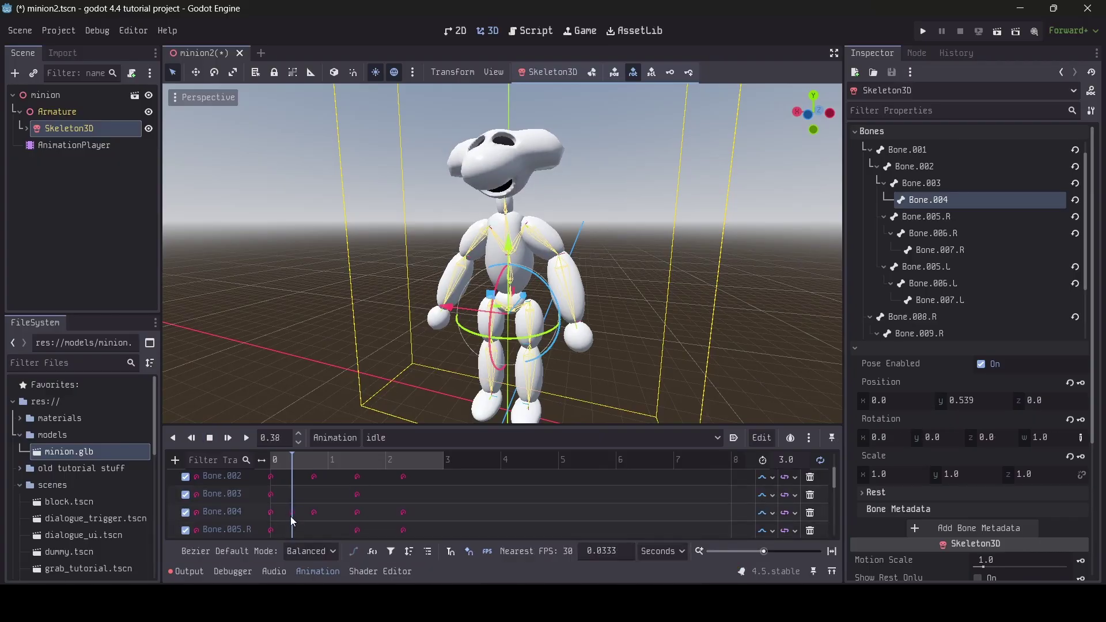
left_click(290, 517)
mouse_move(518, 347)
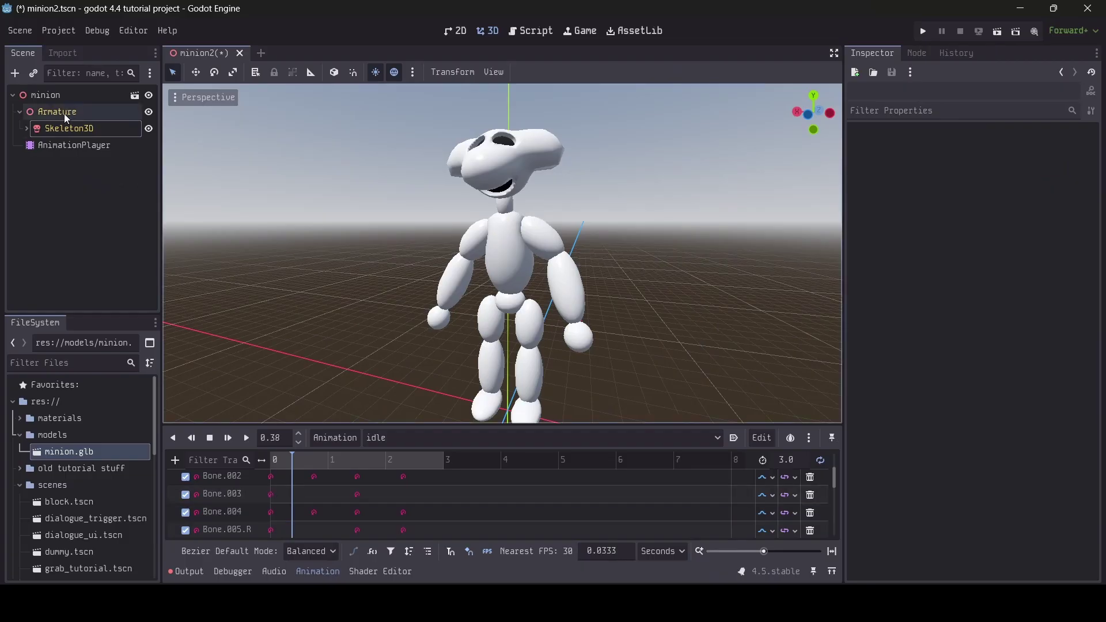
- Set Bone.004's Temporary Euler rotation to about x 27.8°, y 50°, z 2.7°, keyed at 0.38 seconds, and play the animation from the start
left_click(67, 127)
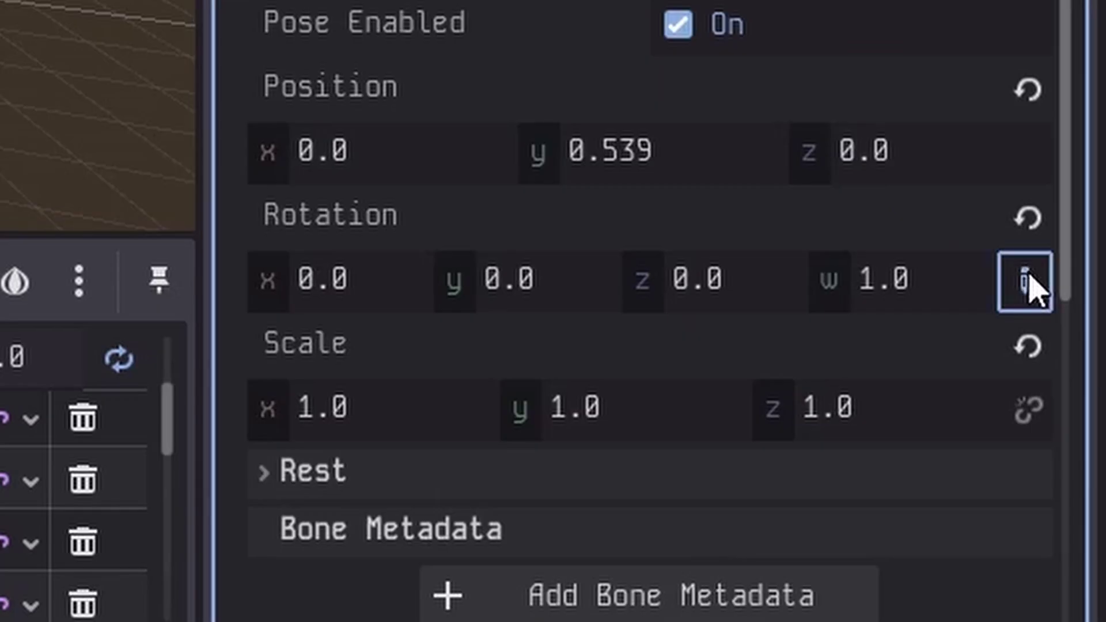
left_click(1082, 438)
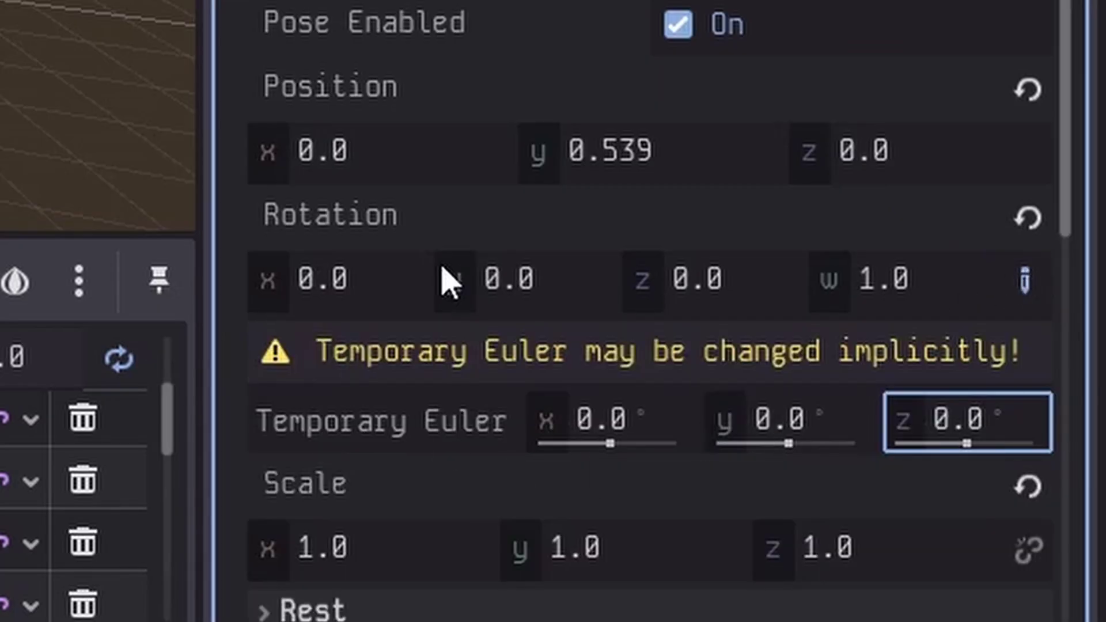
left_click(609, 444)
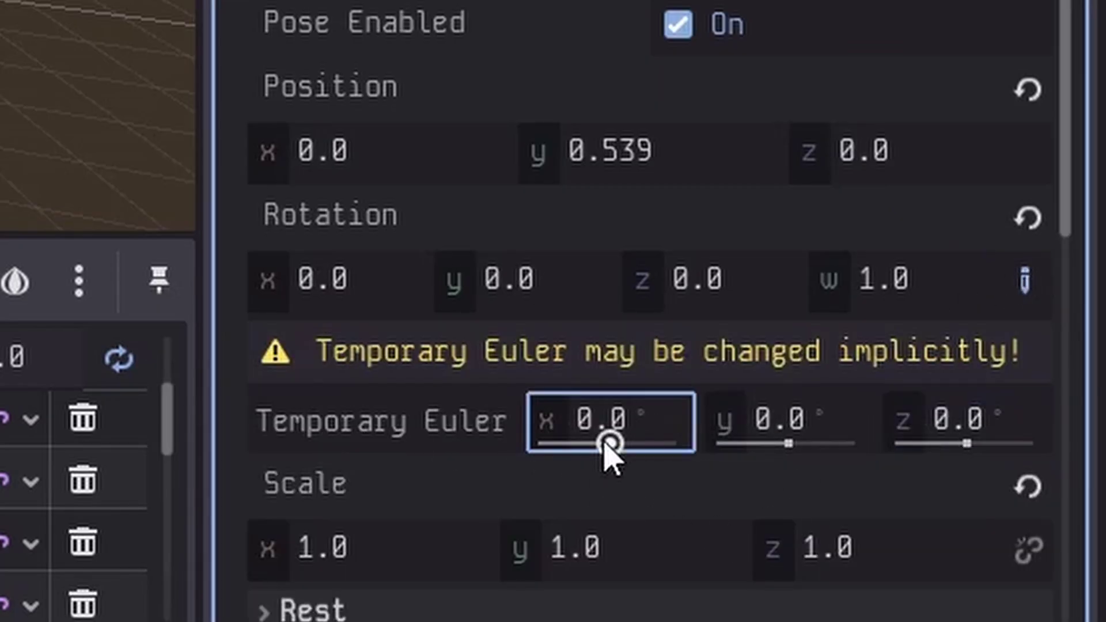
mouse_move(609, 443)
left_mouse_down()
mouse_move(603, 452)
mouse_move(614, 452)
left_mouse_up()
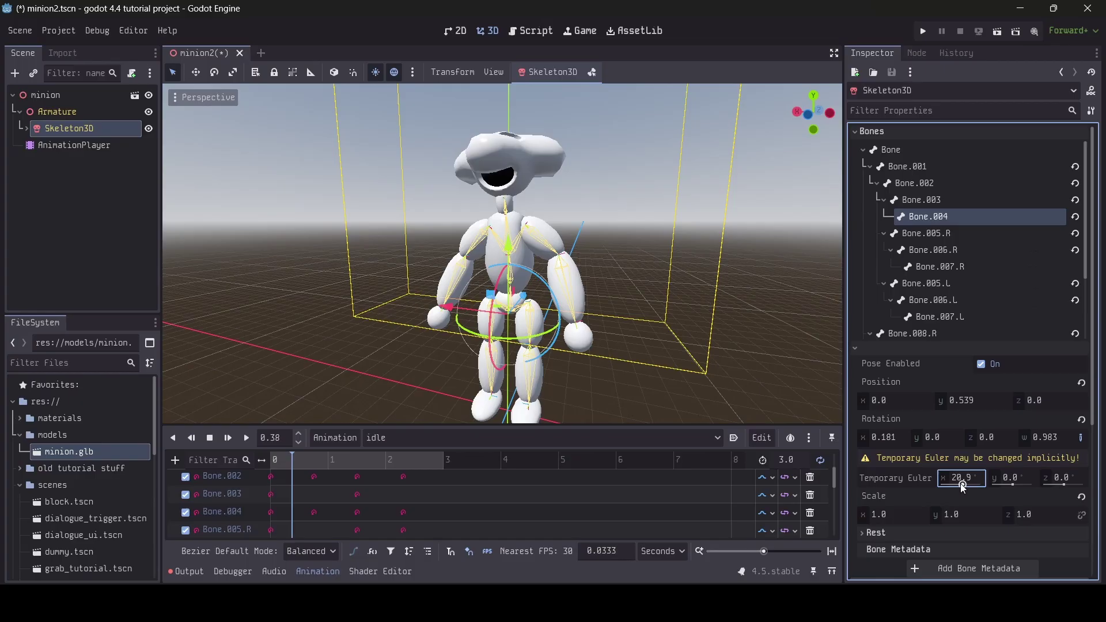
left_click_drag(1003, 487, 1014, 488)
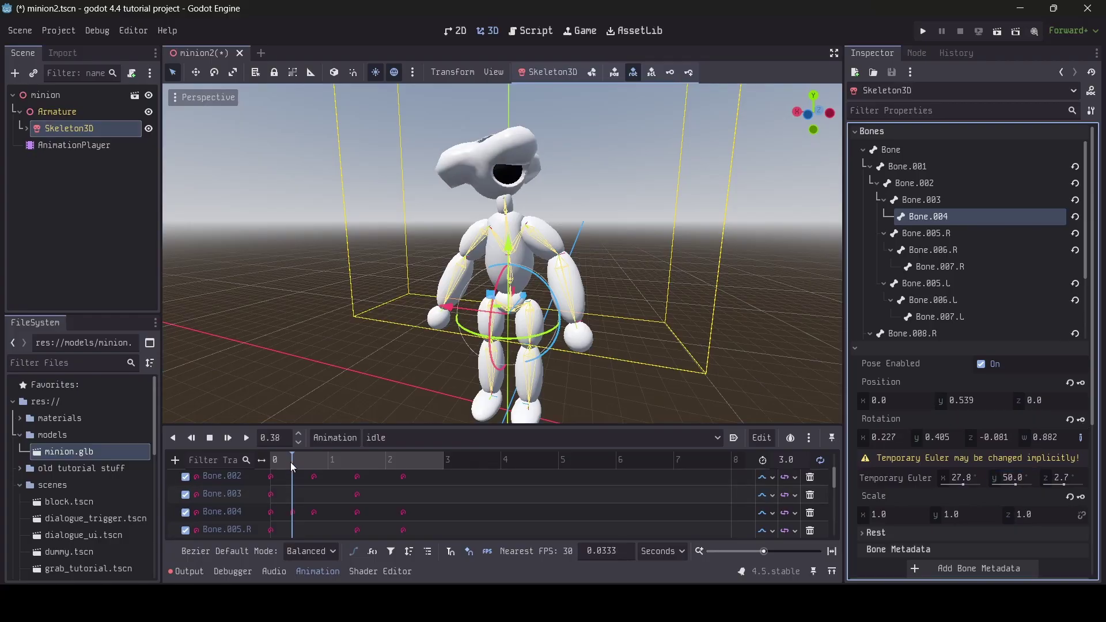
left_click_drag(290, 462, 266, 465)
left_click(247, 443)
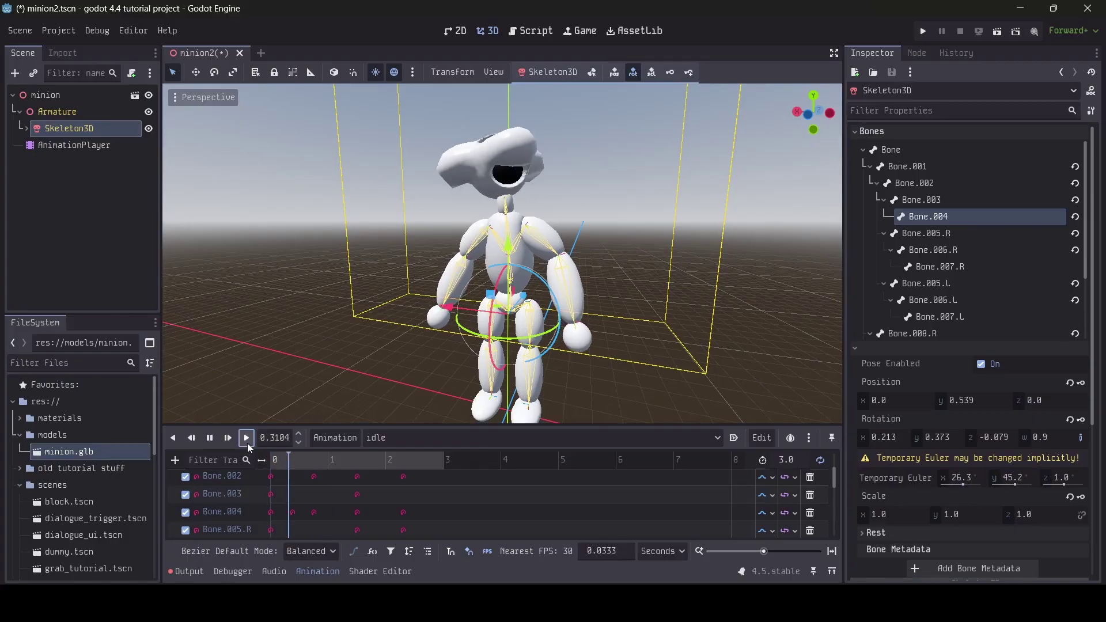